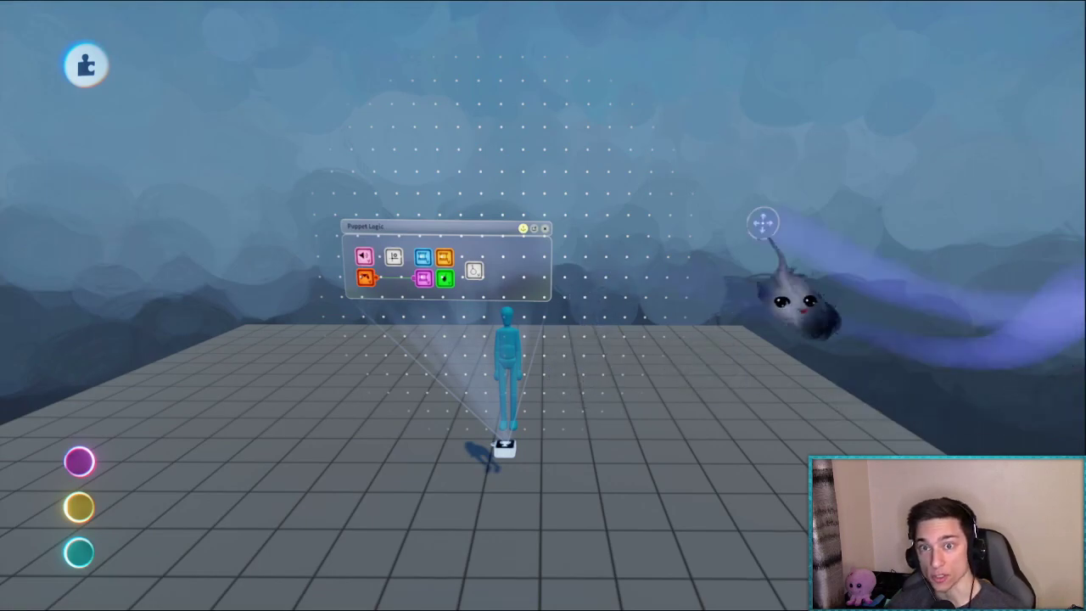
# Try out the puppet in play mode and return to editing
pyautogui.press('Escape')
pyautogui.click(392, 429)
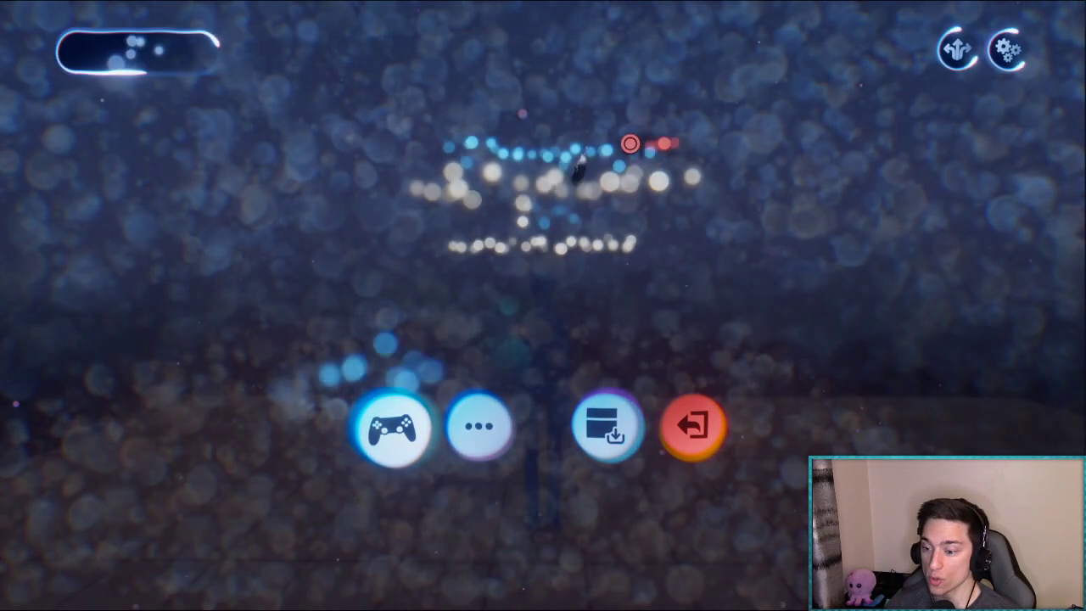
pyautogui.press('Escape')
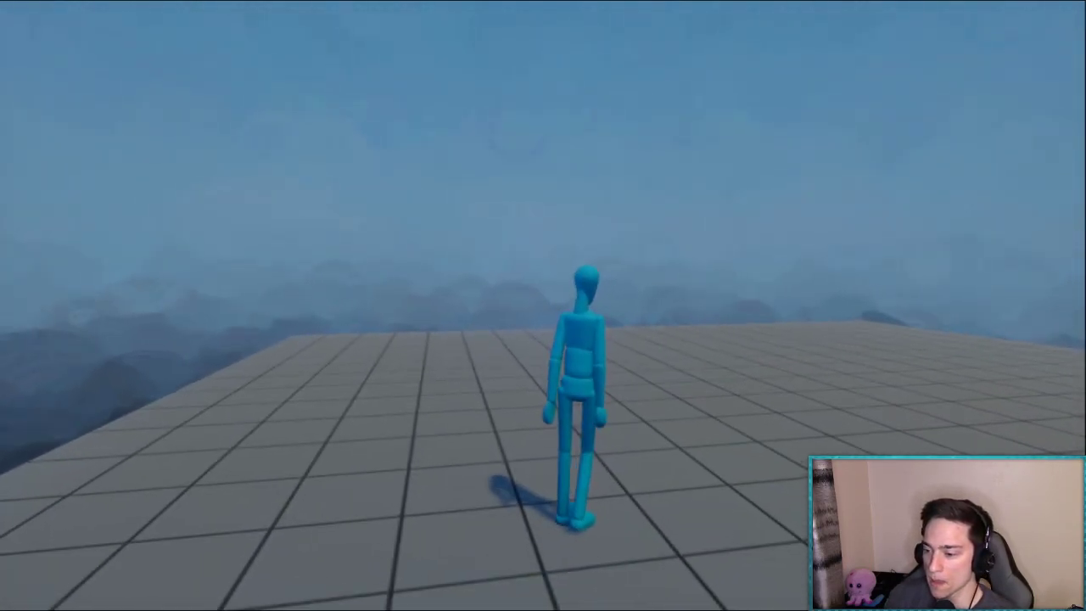
pyautogui.press('Escape')
pyautogui.click(352, 427)
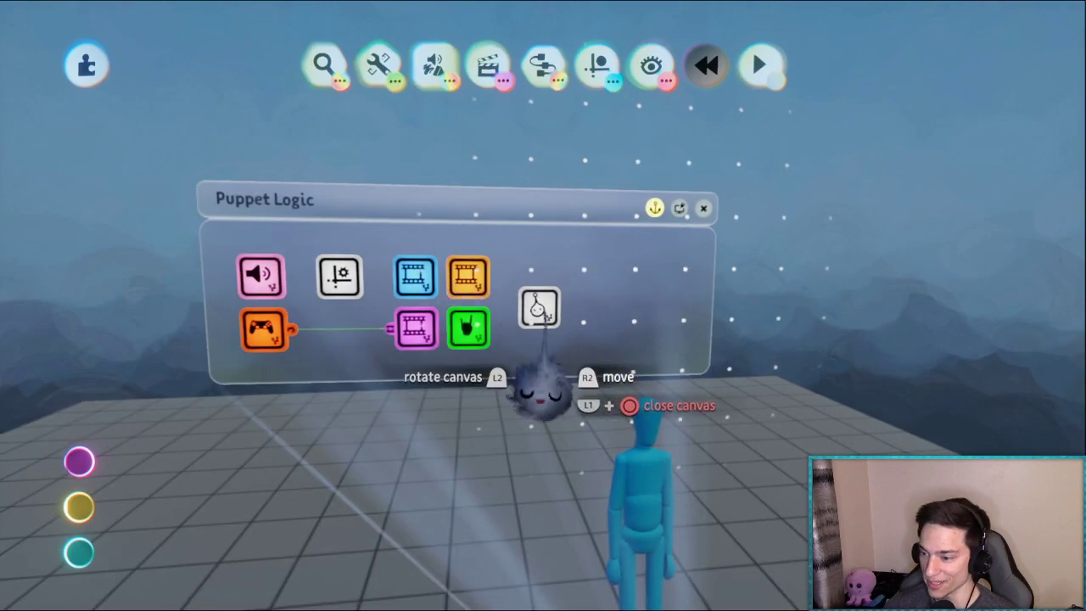
# Examine the controller sensor's Possession Mode and the Save Position and Go To Saved Position nodes inside the puppet's control chip
pyautogui.click(540, 308)
pyautogui.moveTo(459, 370); pyautogui.dragTo(513, 342)
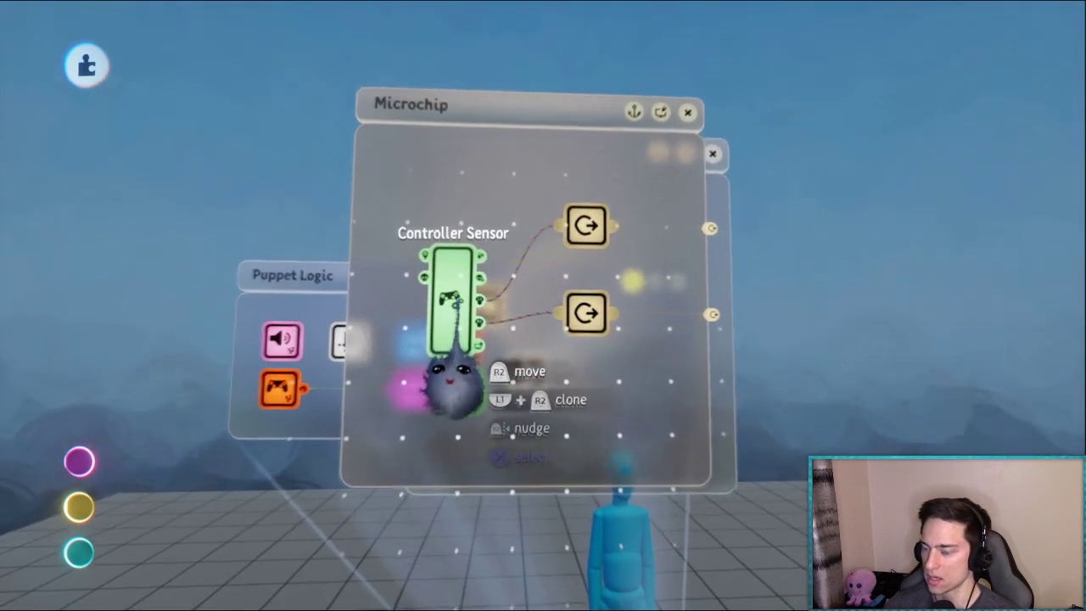
pyautogui.click(441, 374)
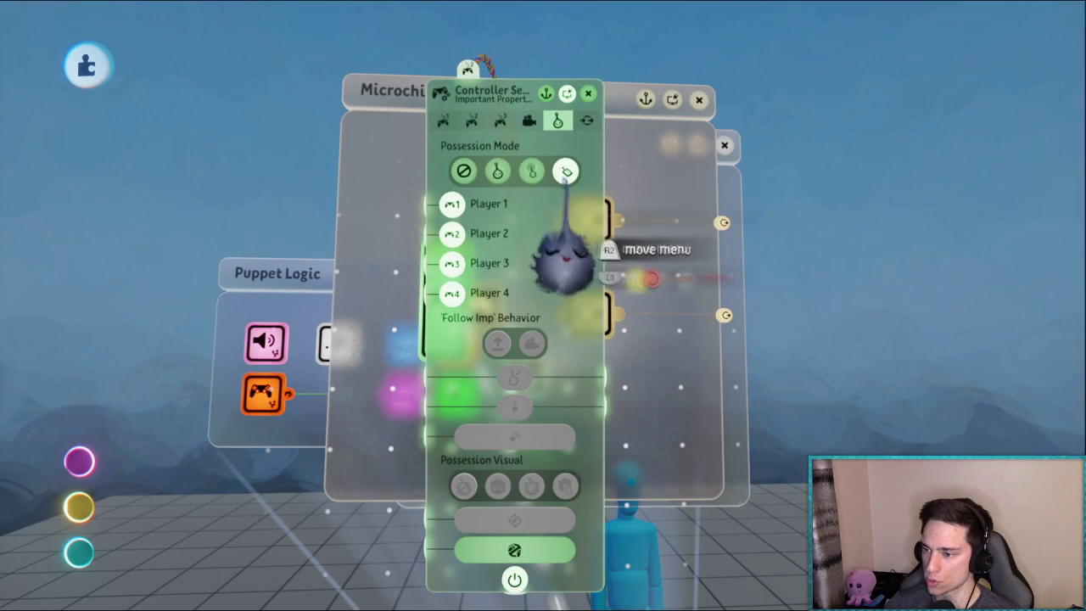
pyautogui.press('Escape')
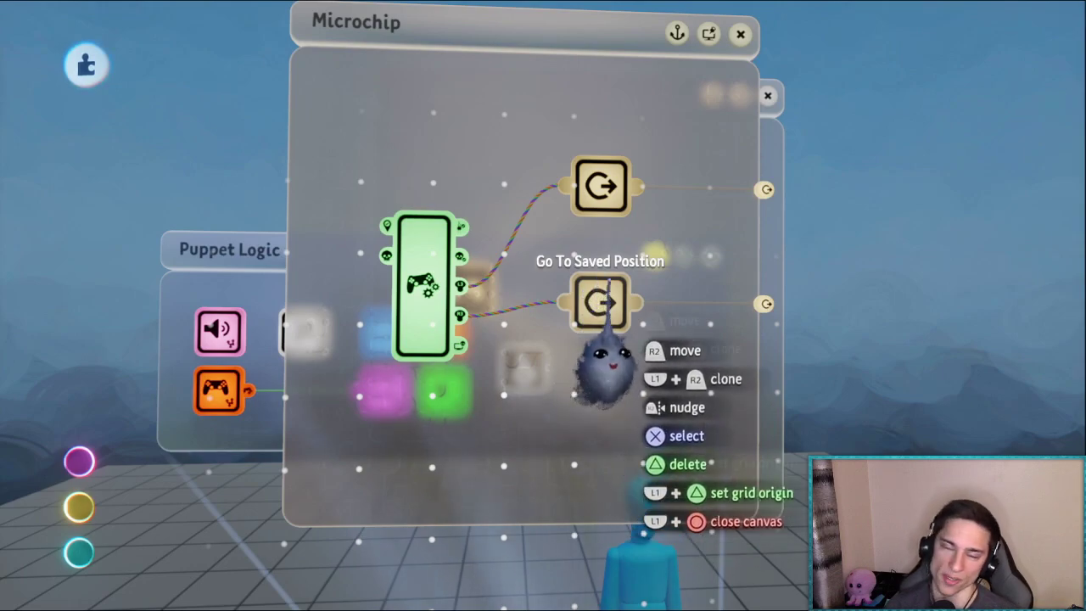
pyautogui.press('Escape')
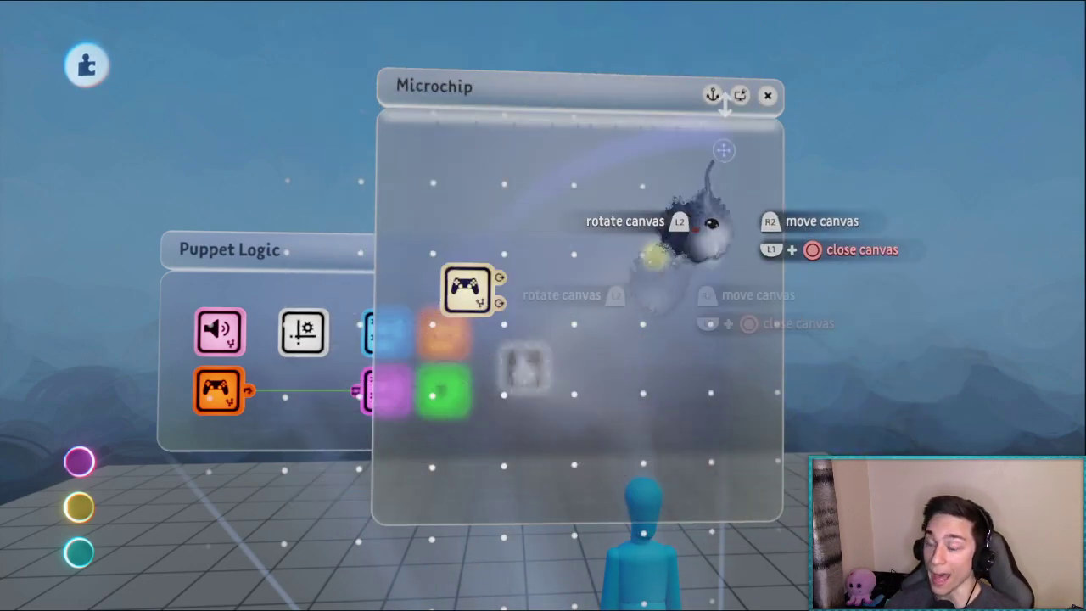
# Sculpt a single cube on the floor beside the puppet and exit sculpt mode
pyautogui.moveTo(543, 340); pyautogui.dragTo(579, 346)
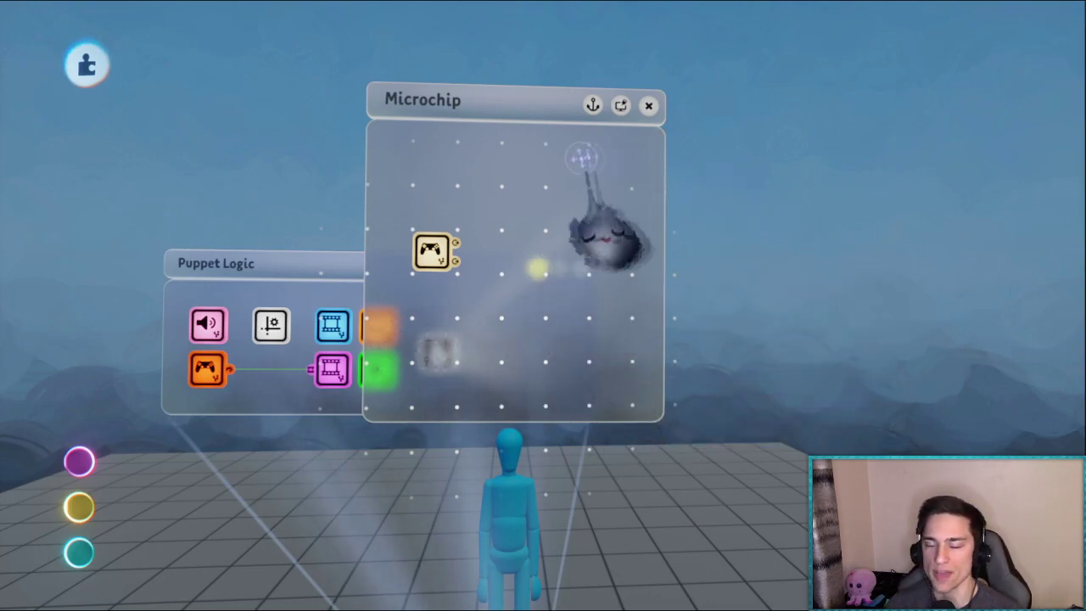
pyautogui.scroll(-5, 803, 454)
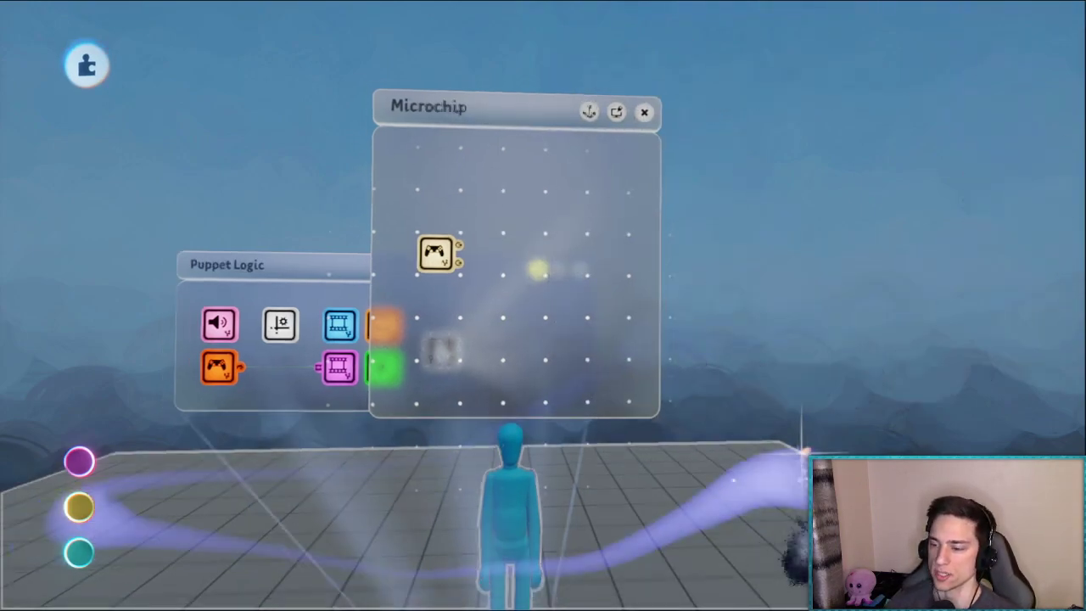
pyautogui.moveTo(813, 398); pyautogui.dragTo(536, 424, button='middle')
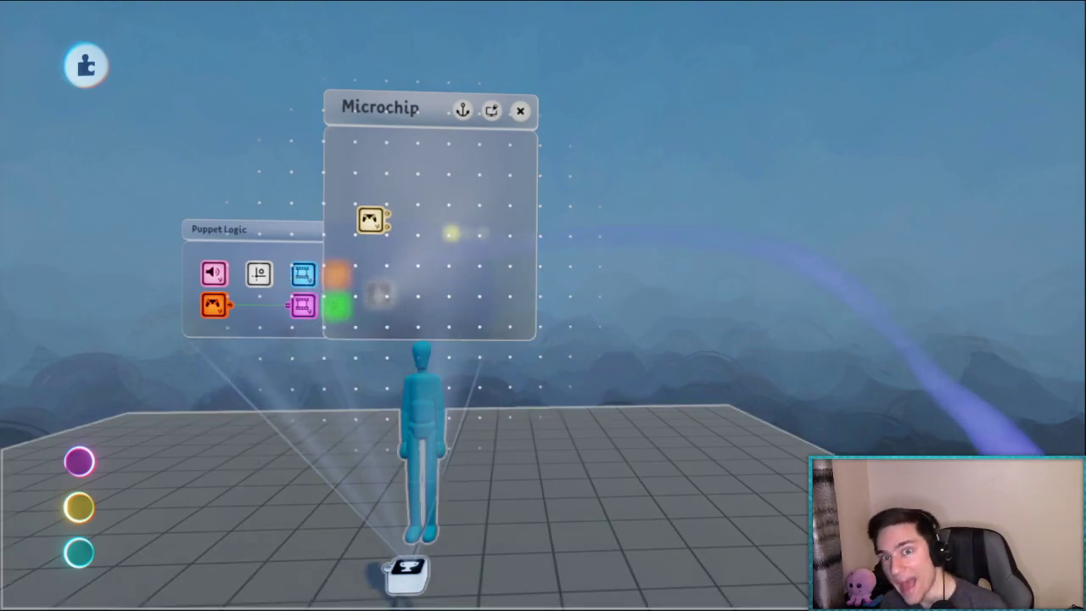
pyautogui.moveTo(381, 388); pyautogui.dragTo(382, 140, button='middle')
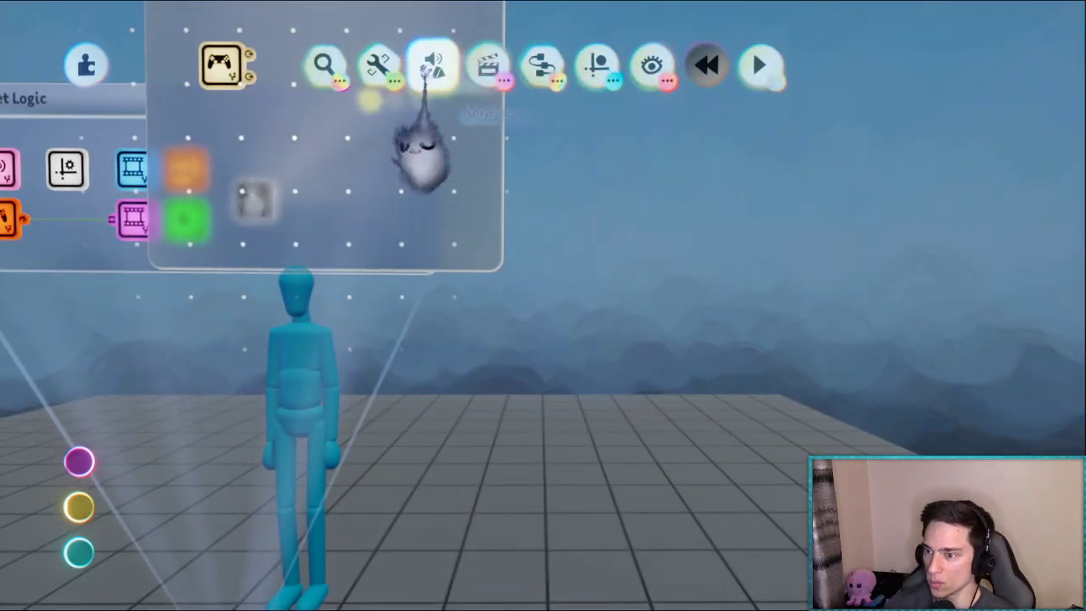
pyautogui.click(433, 68)
pyautogui.click(327, 117)
pyautogui.press('Escape')
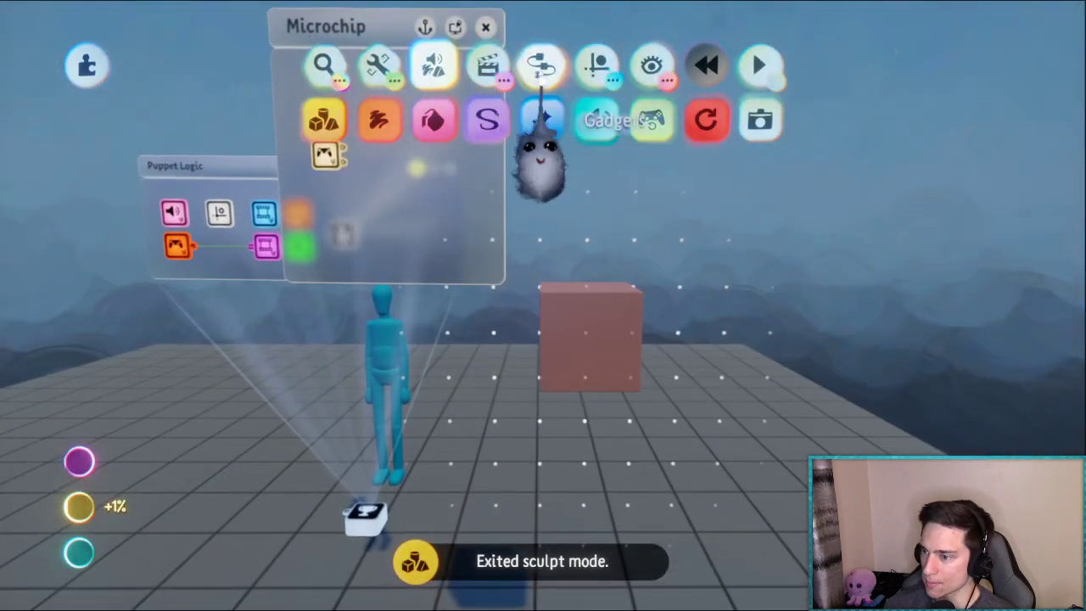
pyautogui.click(541, 119)
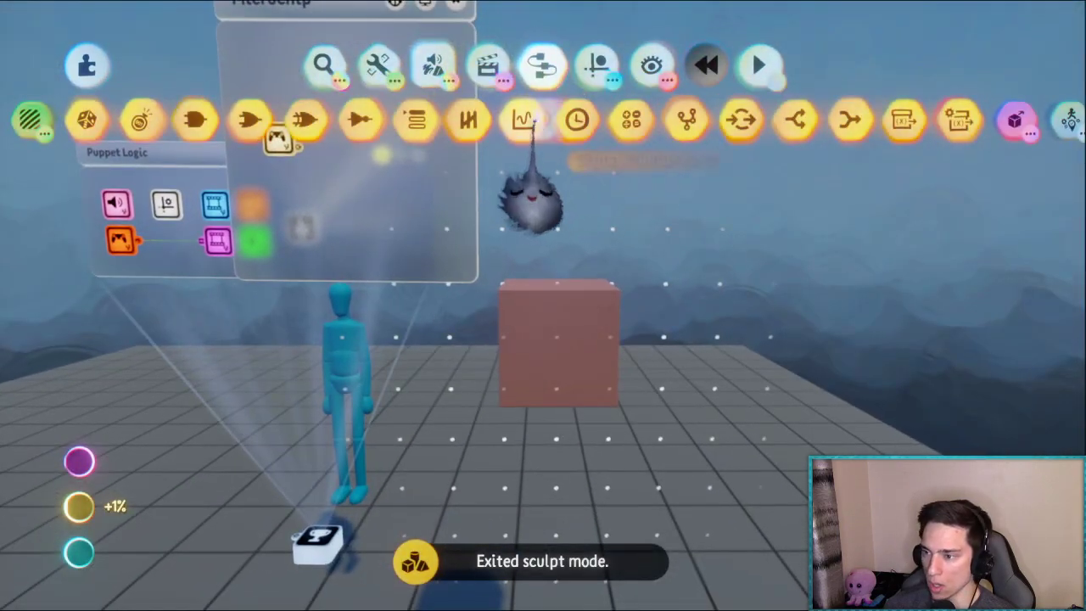
pyautogui.click(737, 120)
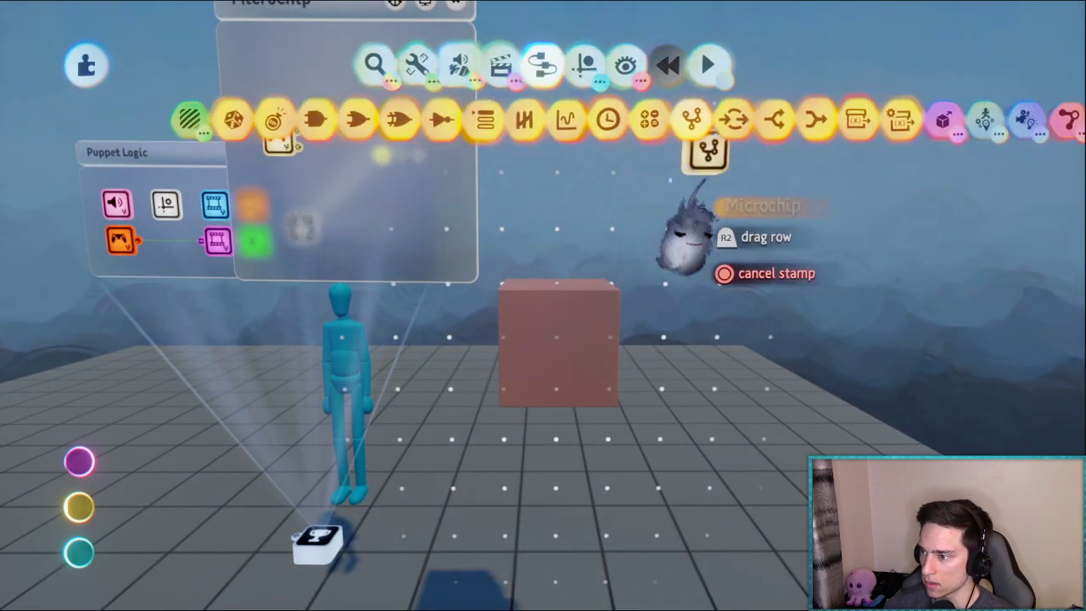
pyautogui.press('Escape')
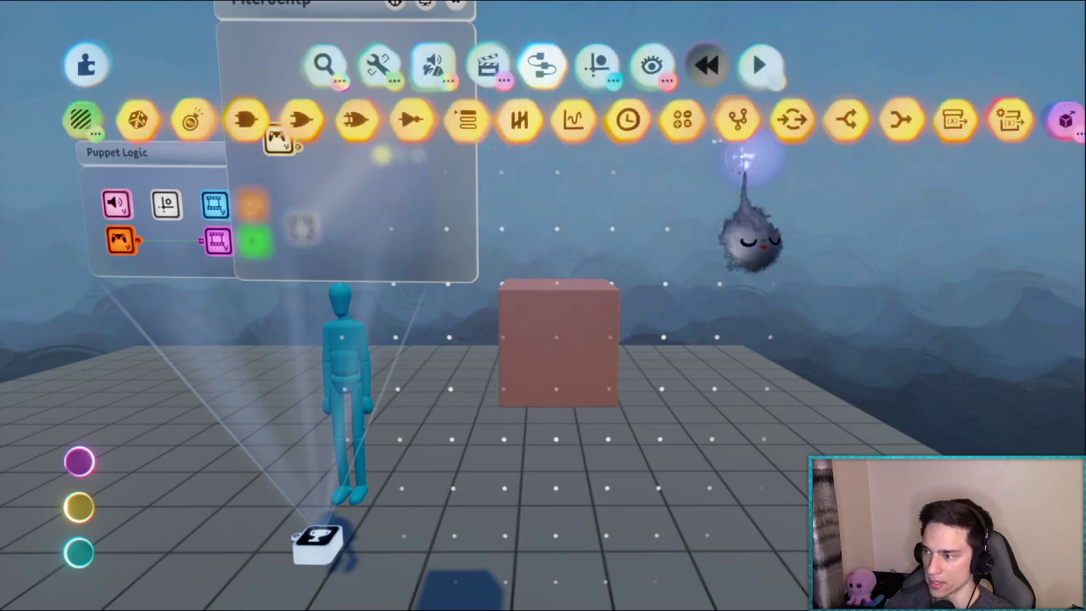
pyautogui.press('Escape')
# Place a Tag gadget on the cube's front face and name it xSaved
pyautogui.click(363, 119)
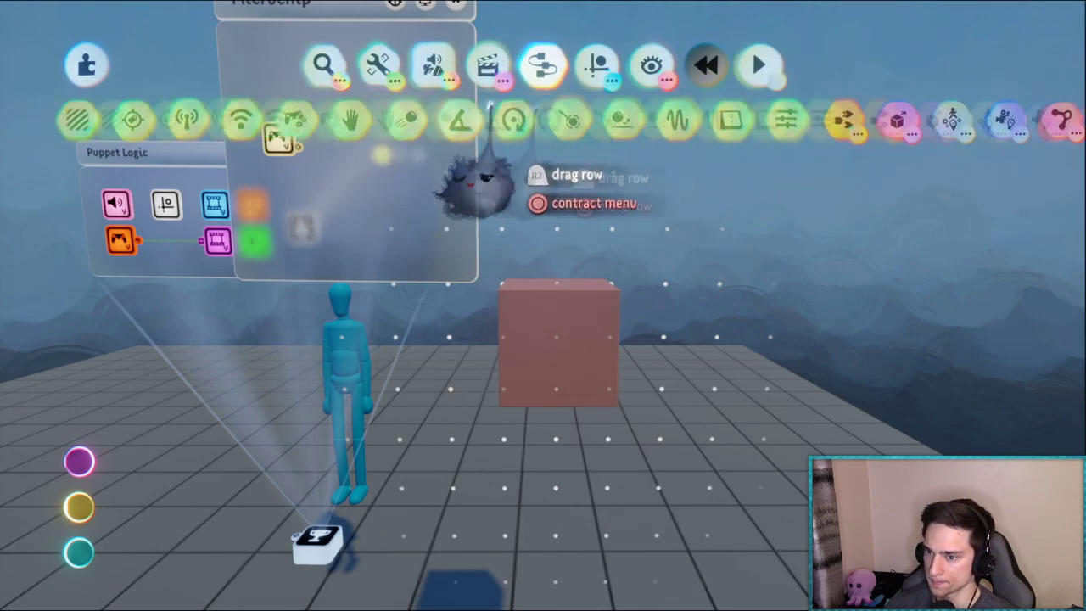
pyautogui.click(321, 120)
pyautogui.click(560, 348)
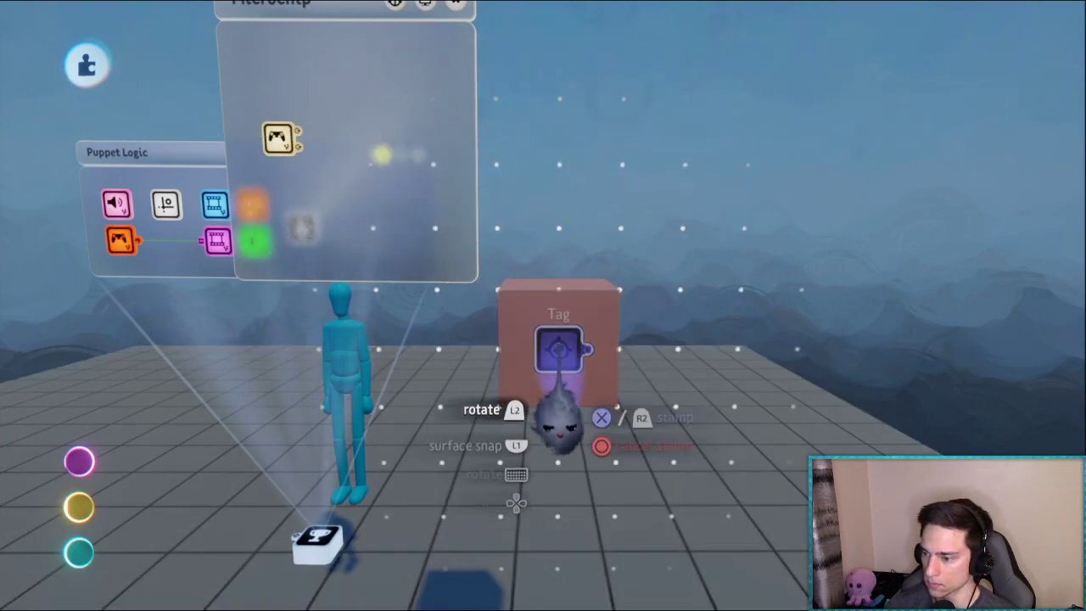
pyautogui.rightClick(558, 349)
pyautogui.click(361, 360)
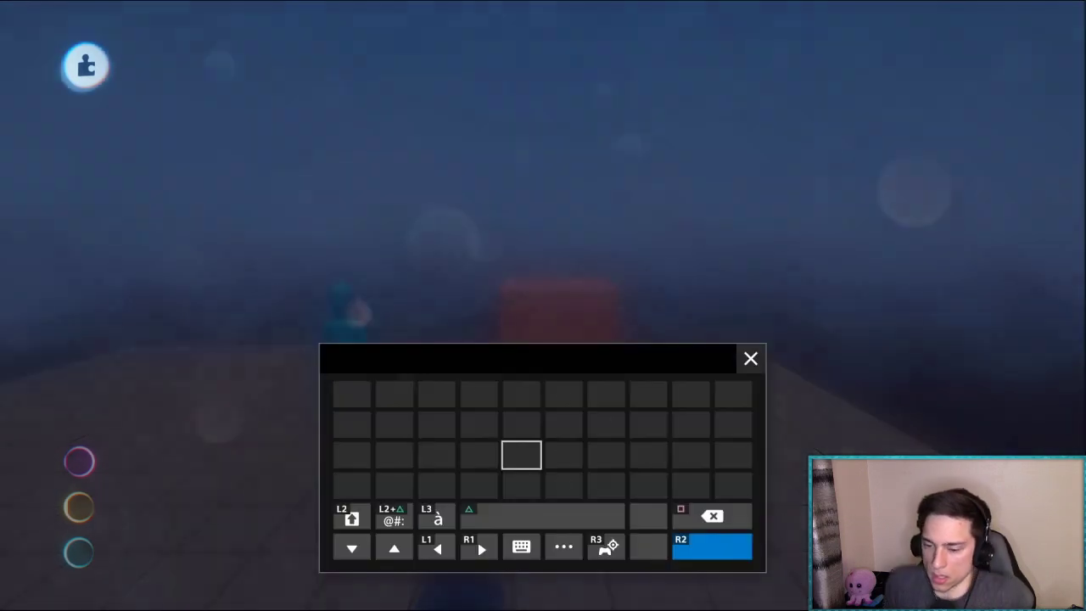
pyautogui.write('xSaved')
pyautogui.press('Return')
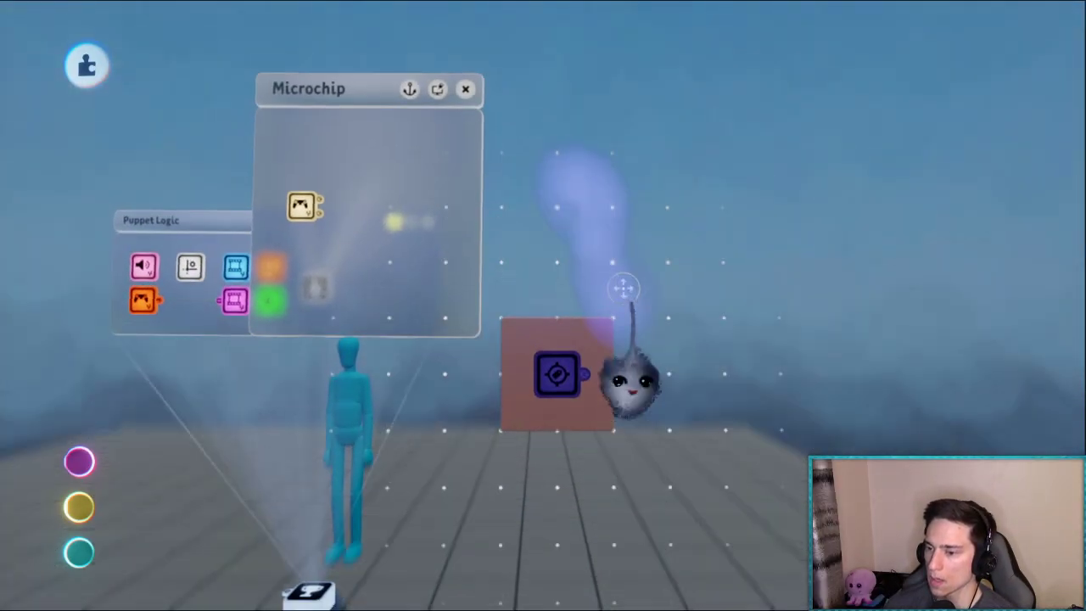
# Place an Emitter inside the puppet's Microchip and wire the controller chip's Save Position output to it
pyautogui.moveTo(624, 289); pyautogui.dragTo(482, 263, button='middle')
pyautogui.scroll(5, 430, 254)
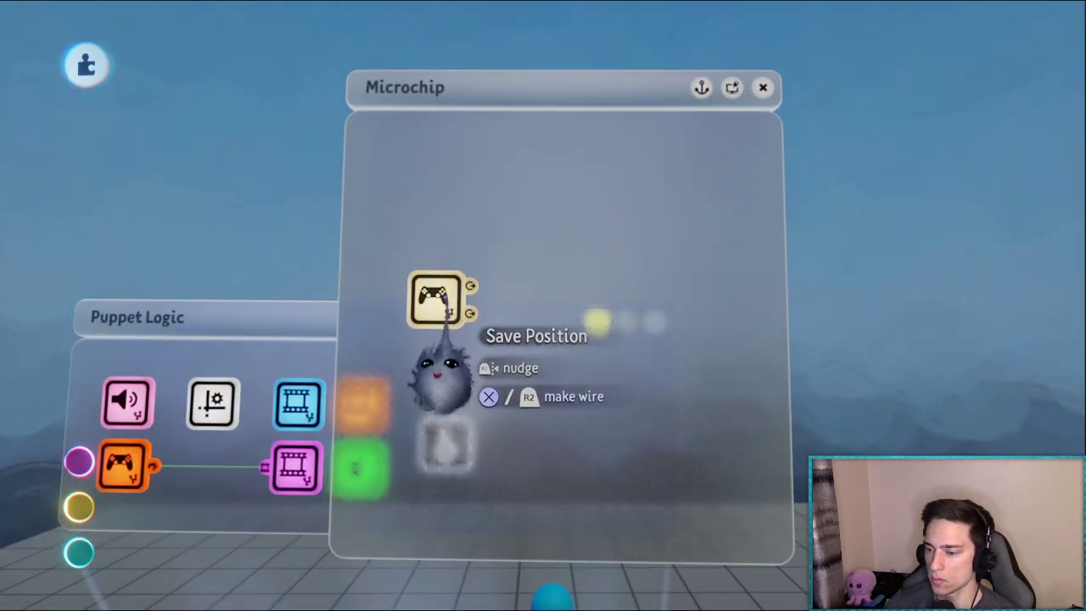
pyautogui.press('Escape')
pyautogui.scroll(-3, 510, 293)
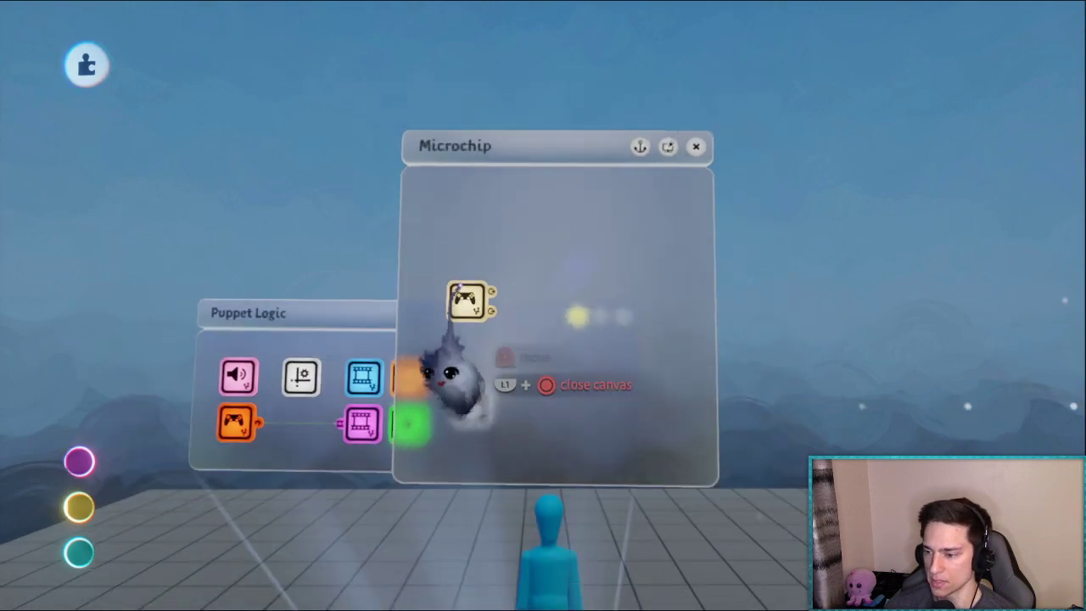
pyautogui.scroll(3, 458, 284)
pyautogui.press('Tab')
pyautogui.press('Escape')
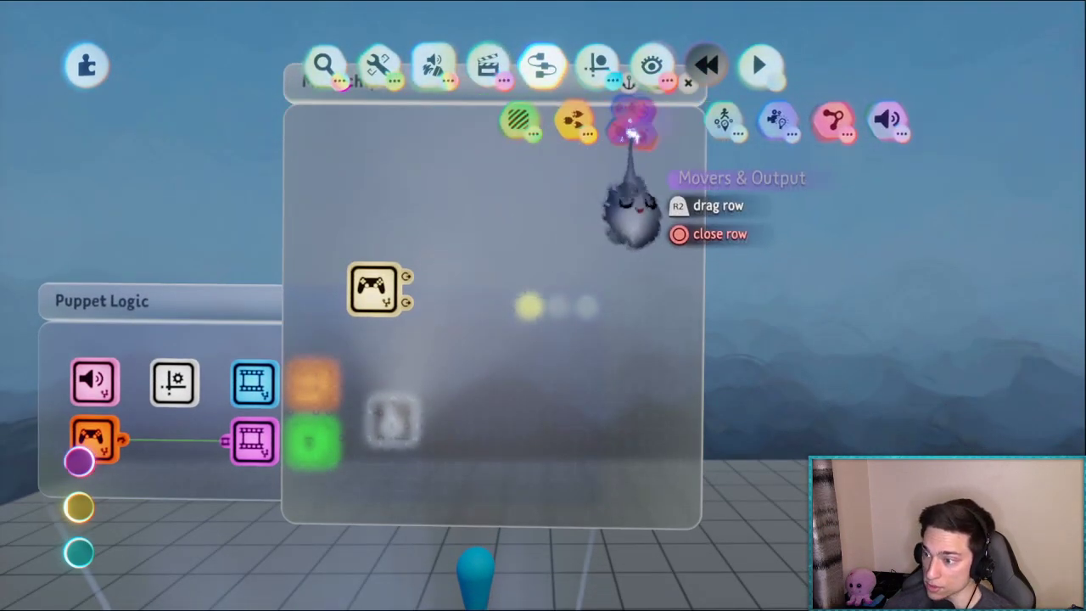
pyautogui.click(645, 120)
pyautogui.click(543, 120)
pyautogui.click(516, 216)
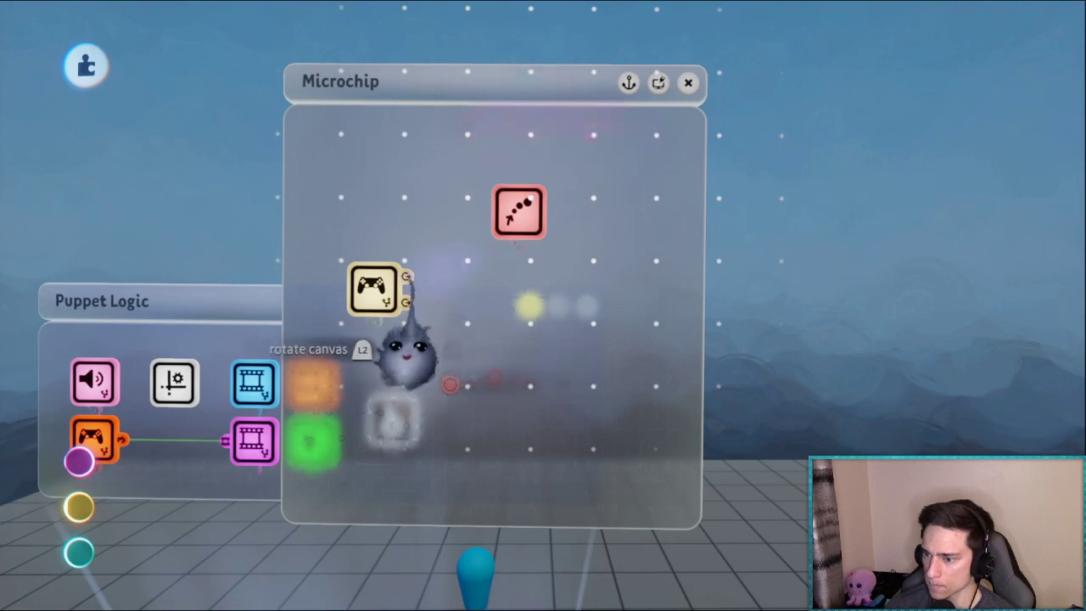
pyautogui.click(526, 231)
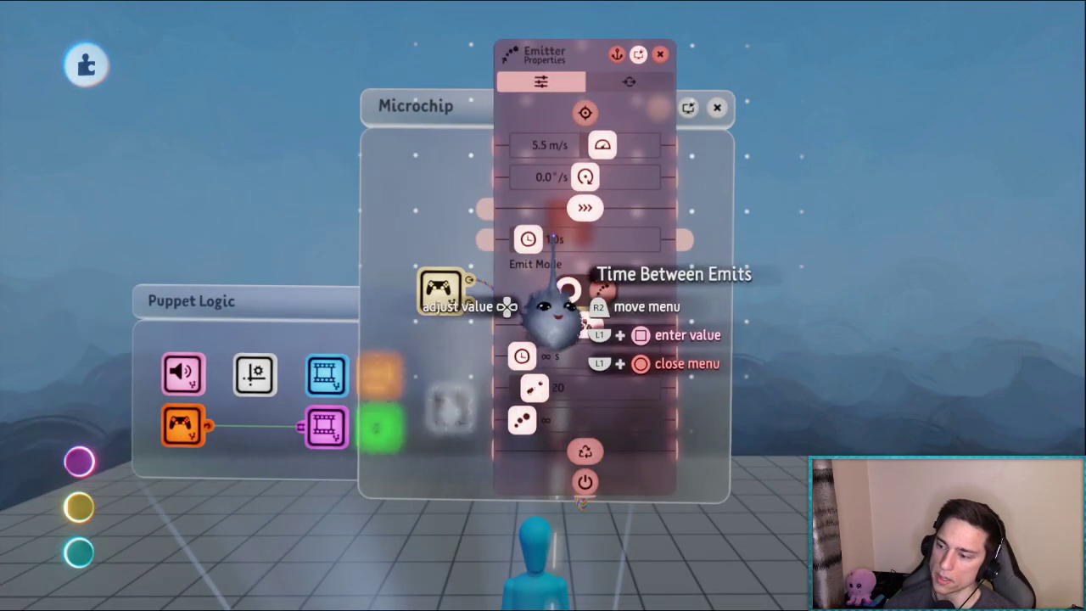
# Set the emitter's time between emits to 0.0 s and its speed to 0.0 m/s, with the cube as Object to Emit
pyautogui.moveTo(554, 237); pyautogui.dragTo(502, 246)
pyautogui.moveTo(600, 146); pyautogui.dragTo(441, 161)
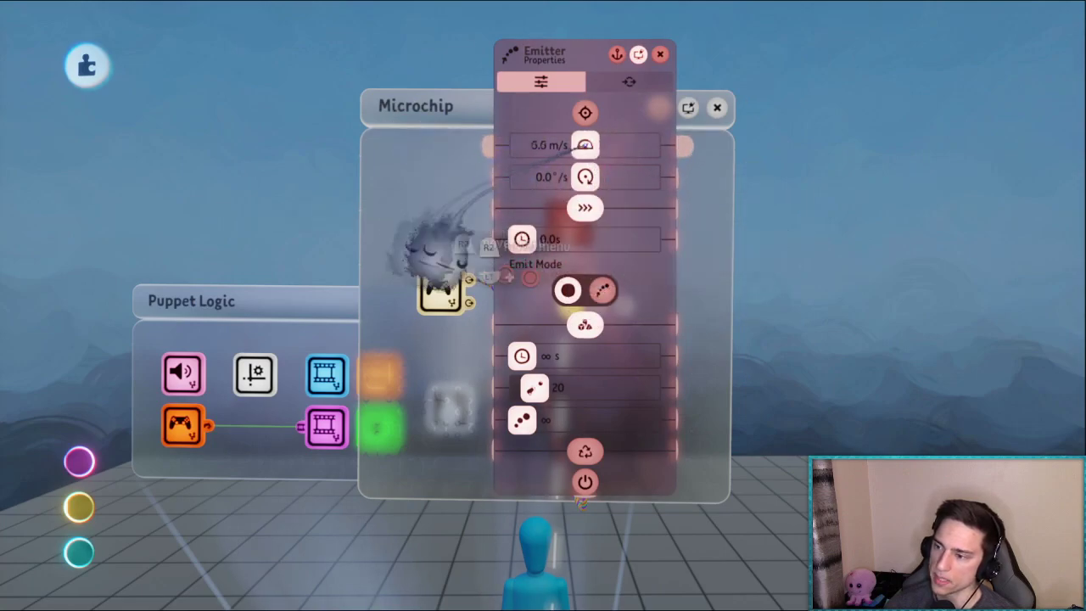
pyautogui.click(585, 114)
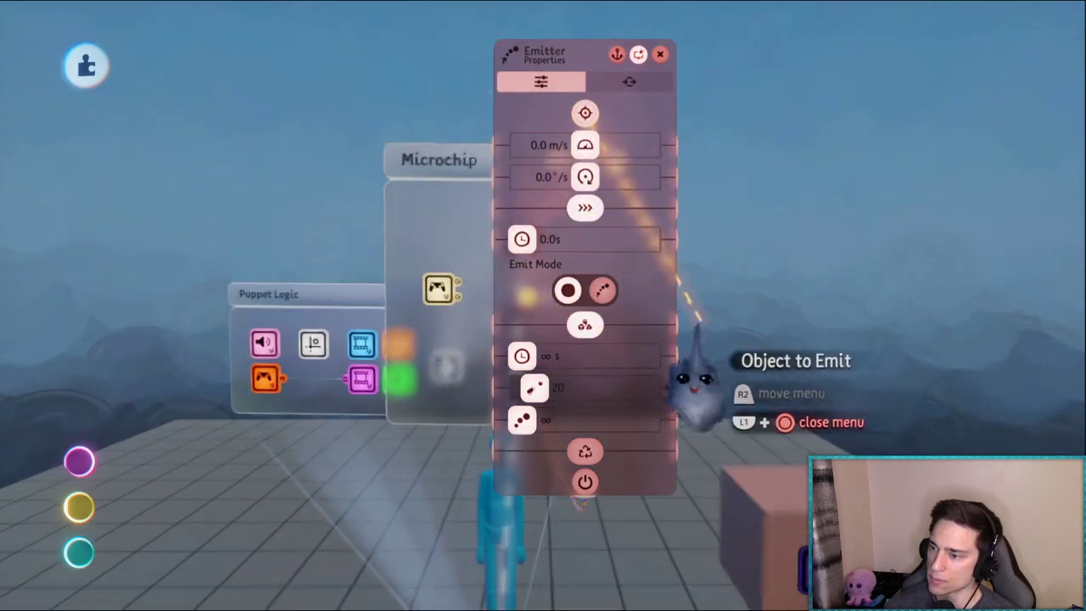
pyautogui.click(791, 499)
# Limit the emitter to 1 emitted object at once and turn on Recycle Emitted Objects
pyautogui.moveTo(577, 327); pyautogui.dragTo(887, 248)
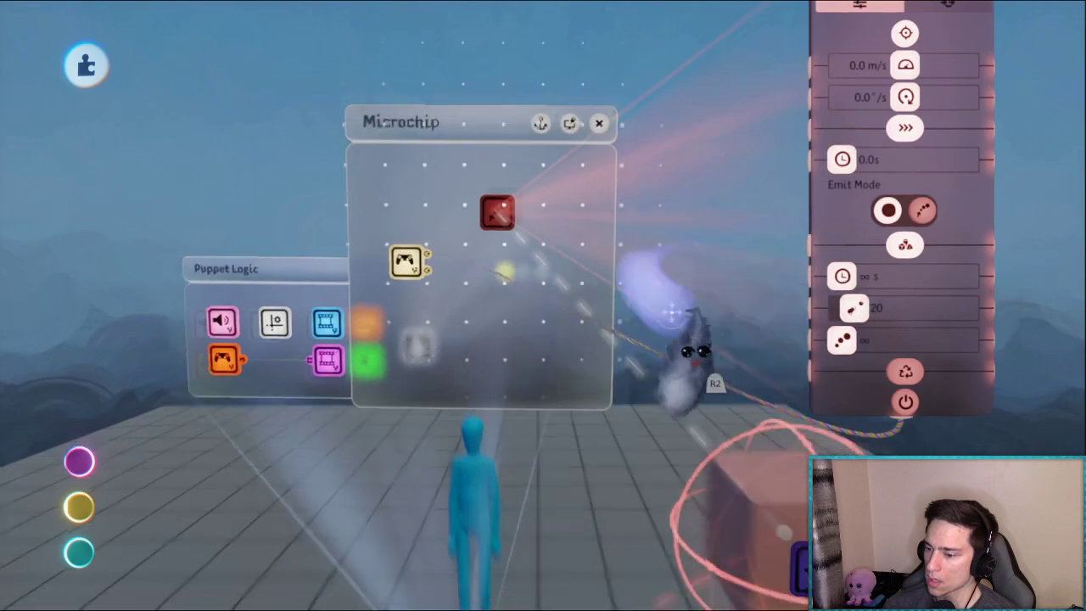
pyautogui.moveTo(672, 308); pyautogui.dragTo(756, 328)
pyautogui.moveTo(944, 265); pyautogui.dragTo(690, 187)
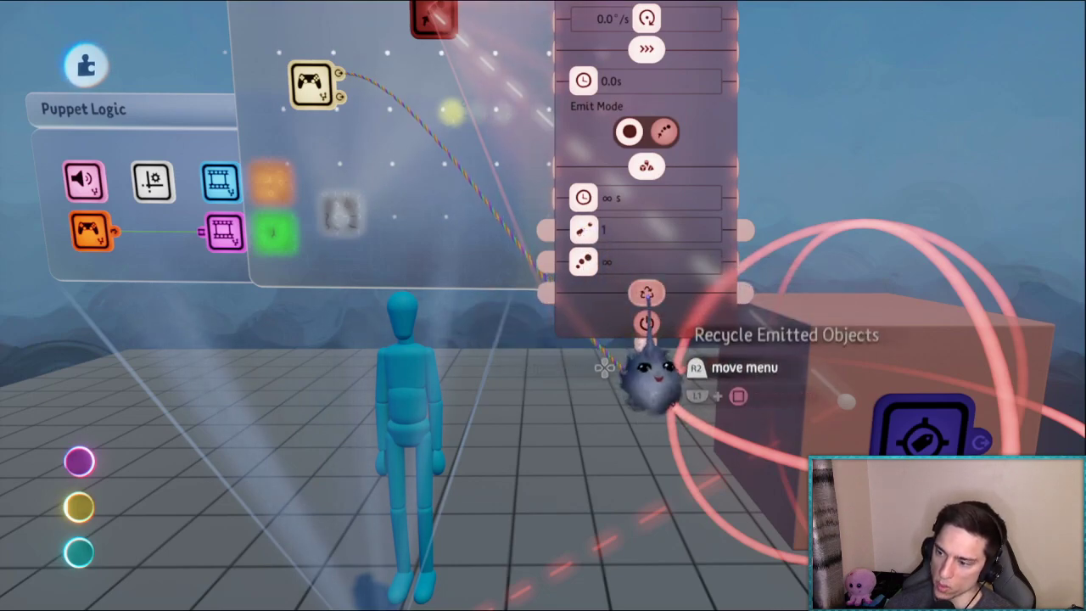
pyautogui.moveTo(638, 304); pyautogui.dragTo(594, 322)
# Review the emitter's settings and its emission target around the tagged cube, and close its properties
pyautogui.scroll(-4, 657, 330)
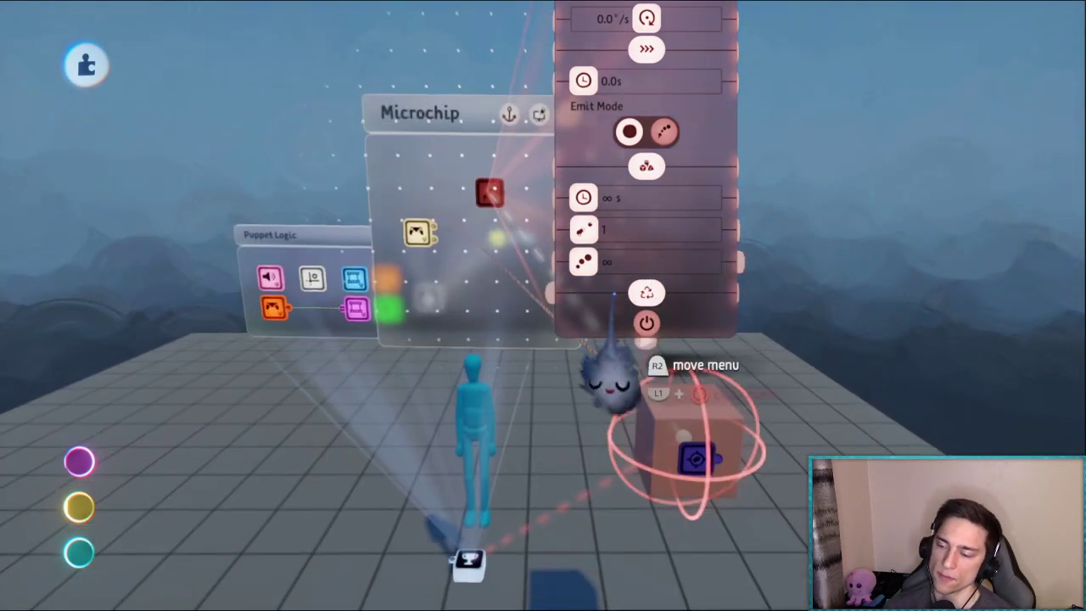
pyautogui.scroll(2, 619, 331)
pyautogui.moveTo(704, 307); pyautogui.dragTo(624, 308)
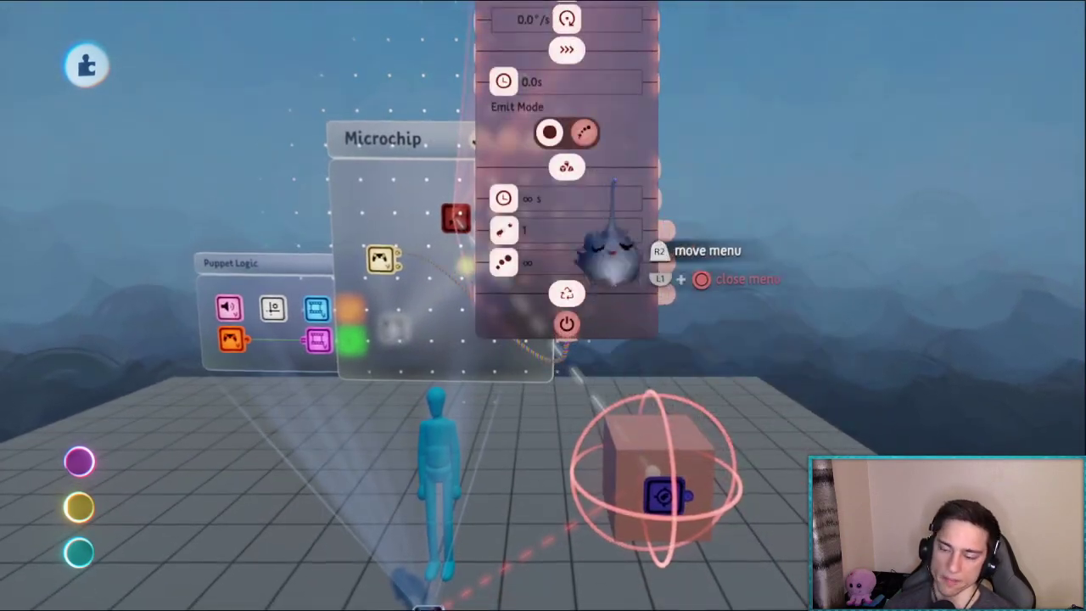
pyautogui.moveTo(614, 181); pyautogui.dragTo(764, 261)
pyautogui.scroll(3, 690, 333)
pyautogui.scroll(-4, 647, 365)
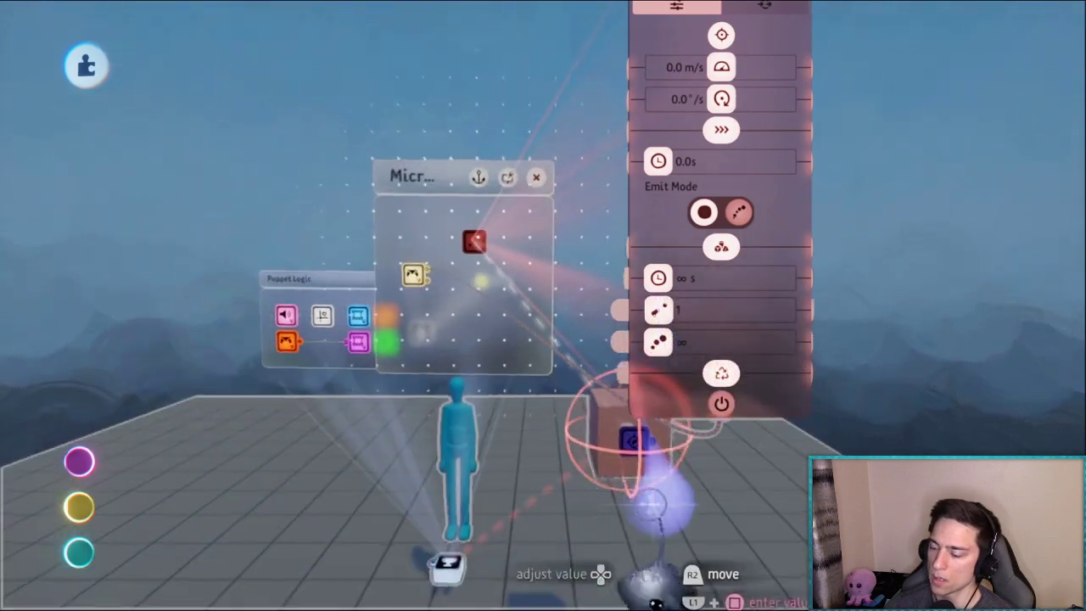
pyautogui.scroll(3, 746, 356)
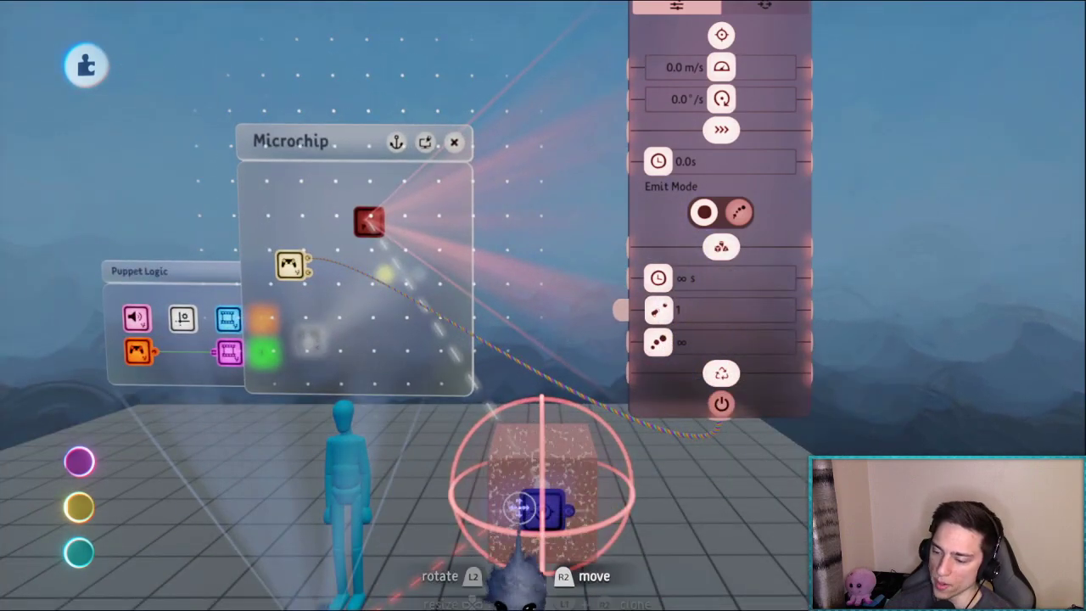
pyautogui.scroll(-4, 521, 508)
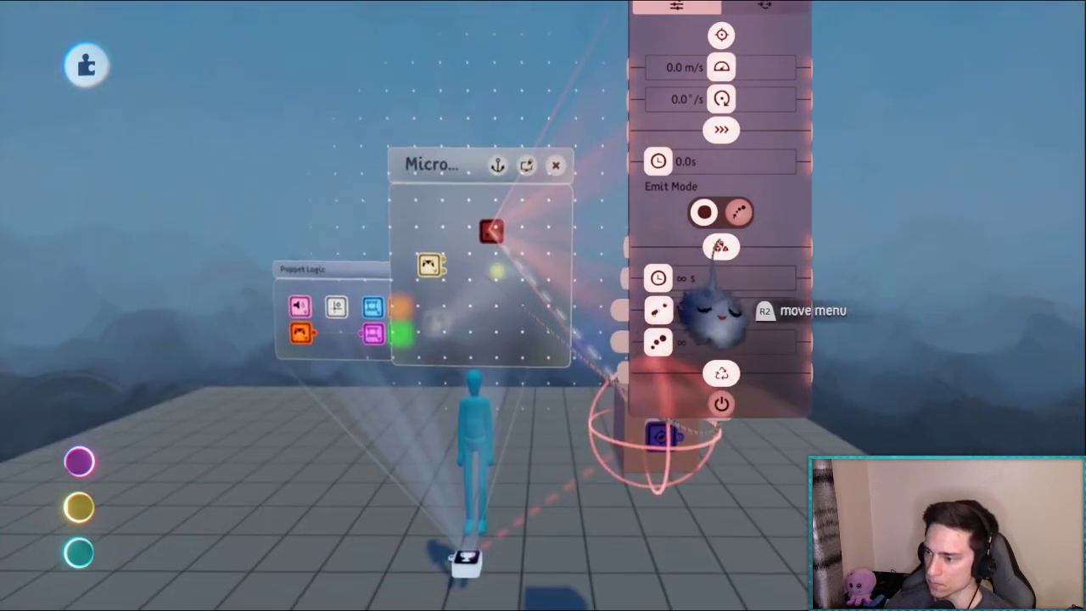
pyautogui.moveTo(718, 250); pyautogui.dragTo(720, 319)
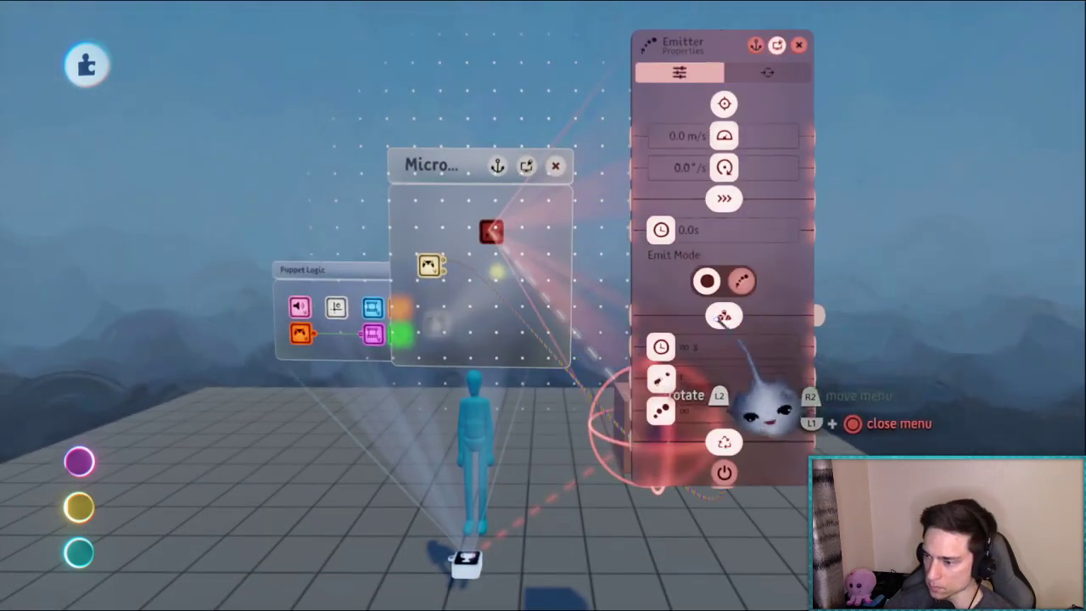
pyautogui.press('Escape')
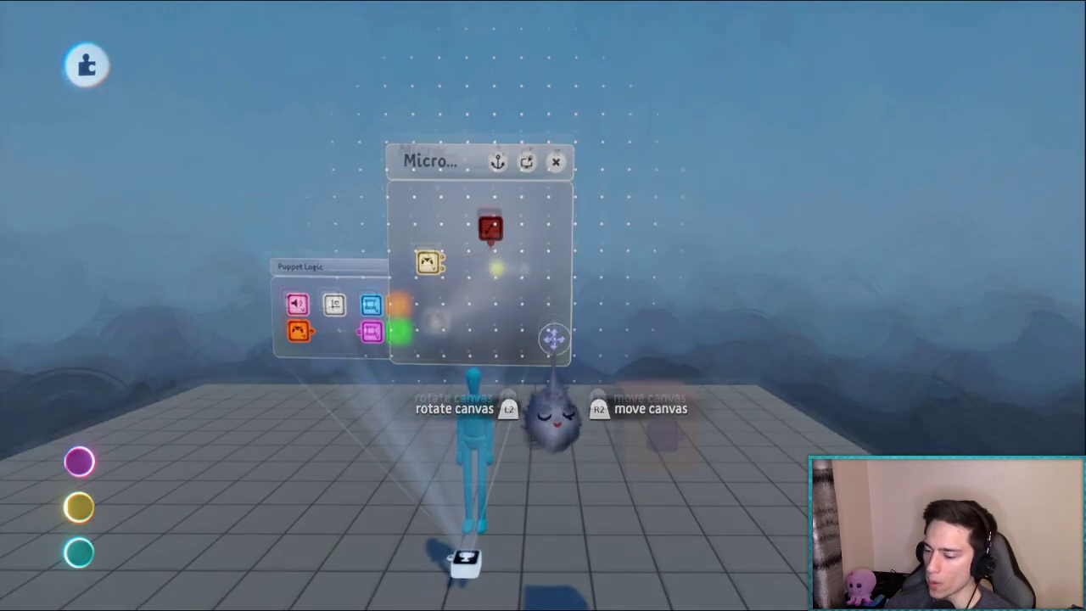
# Move the emitter's emission target cube directly beneath the puppet's feet, and close the emitter's properties
pyautogui.scroll(3, 554, 340)
pyautogui.click(471, 173)
pyautogui.moveTo(549, 327); pyautogui.dragTo(1052, 77)
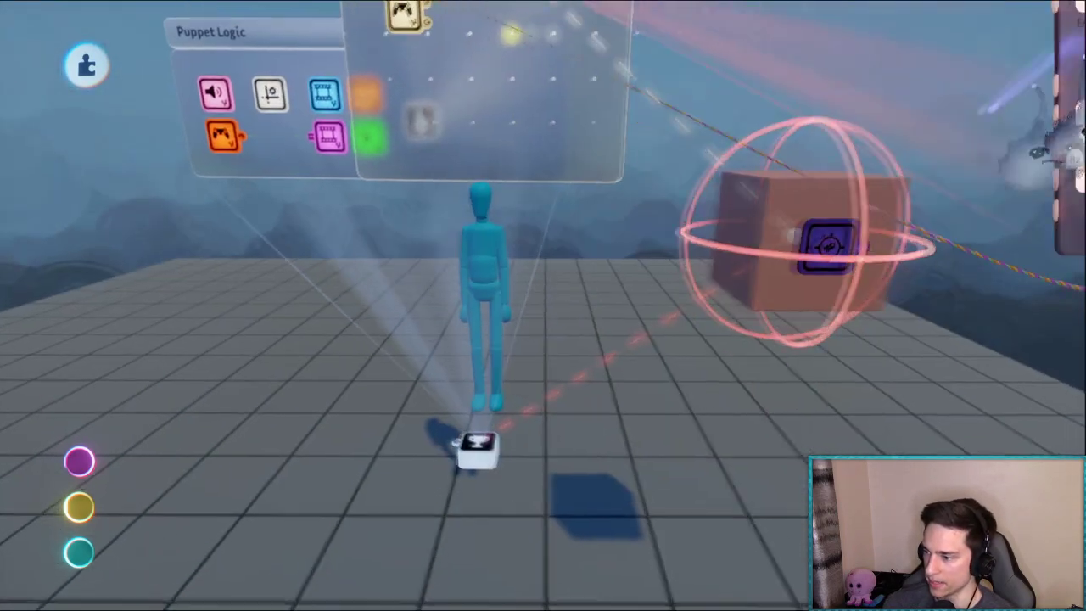
pyautogui.scroll(3, 582, 308)
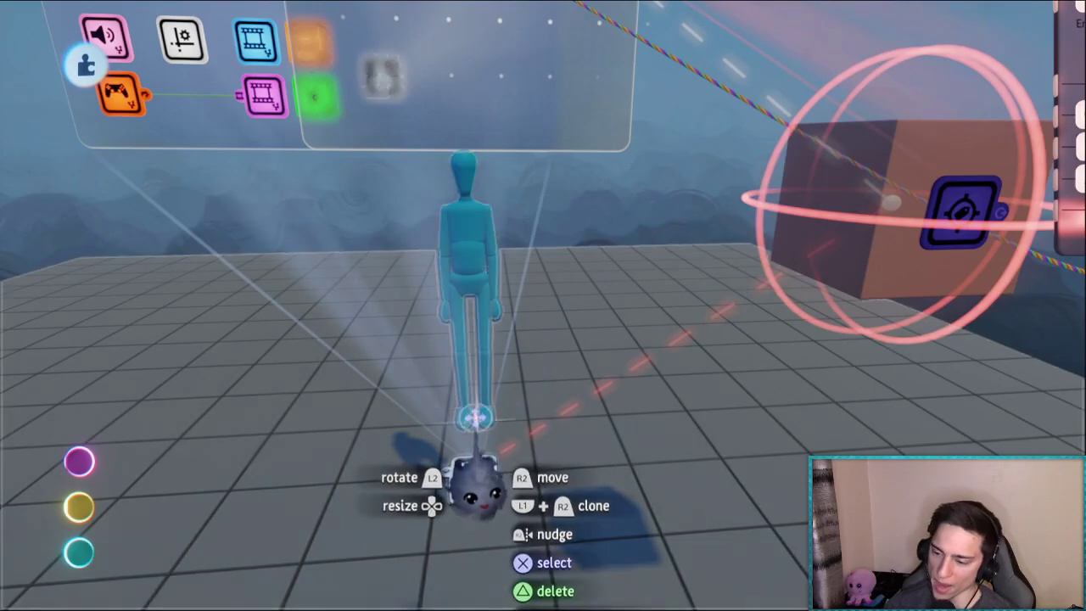
pyautogui.scroll(-2, 476, 417)
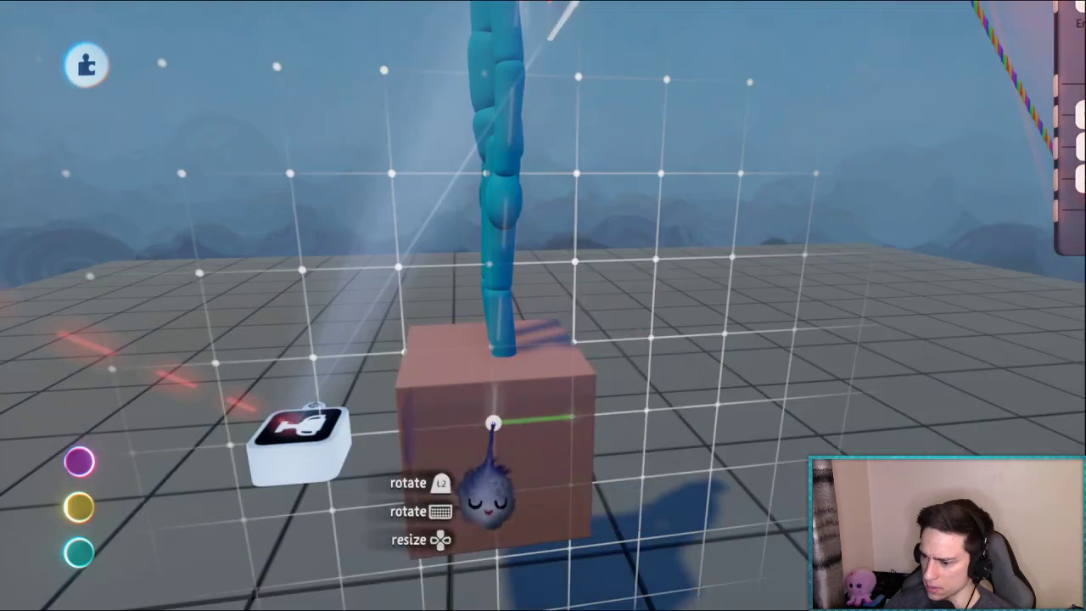
pyautogui.moveTo(493, 424); pyautogui.dragTo(478, 451)
pyautogui.scroll(-3, 478, 452)
pyautogui.scroll(5, 556, 357)
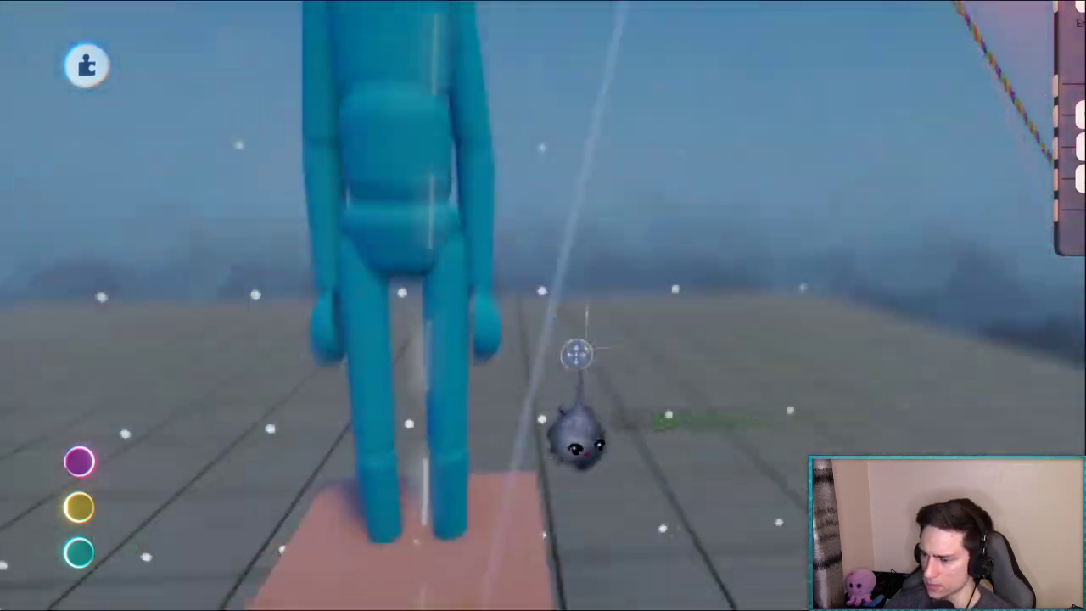
pyautogui.scroll(-8, 577, 355)
pyautogui.press('Escape')
pyautogui.scroll(-2, 708, 223)
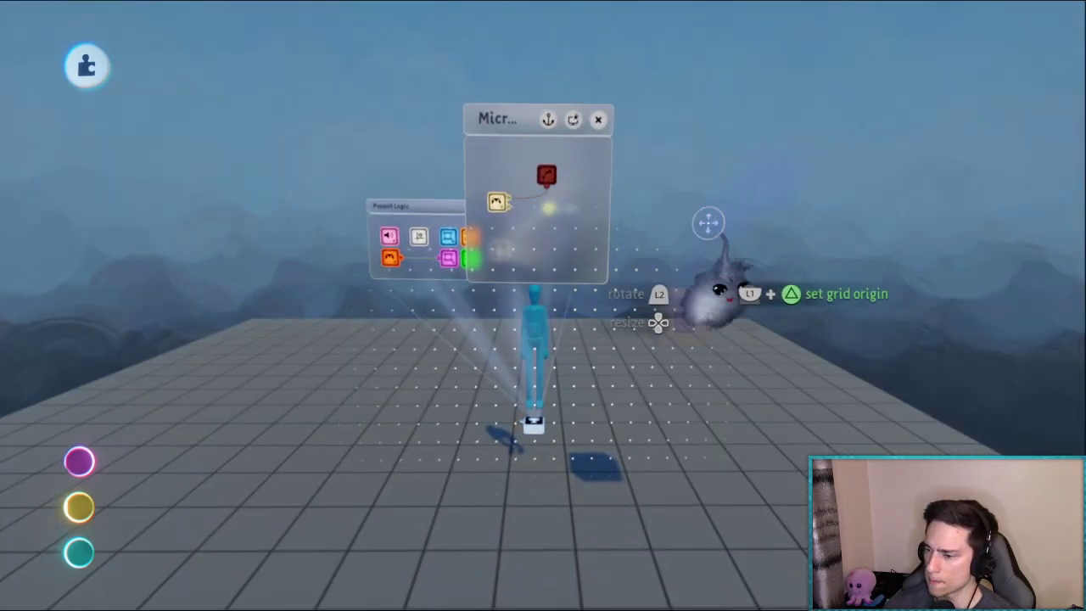
# Playtest the puppet, emitting the cube at its feet to save its position, and return to editing
pyautogui.scroll(5, 580, 165)
pyautogui.scroll(-6, 645, 216)
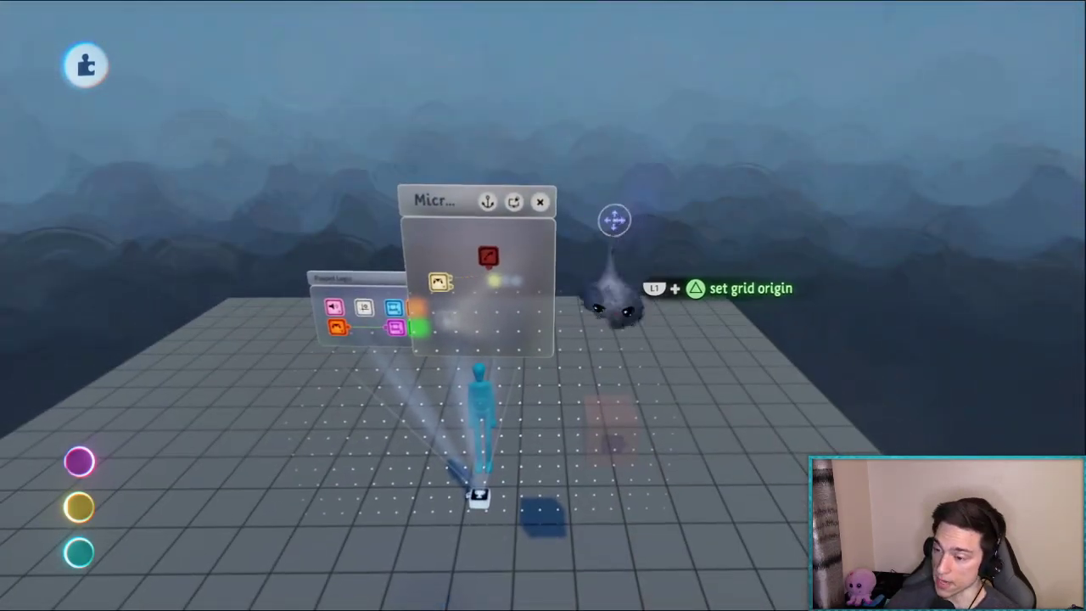
pyautogui.press('Escape')
pyautogui.click(390, 427)
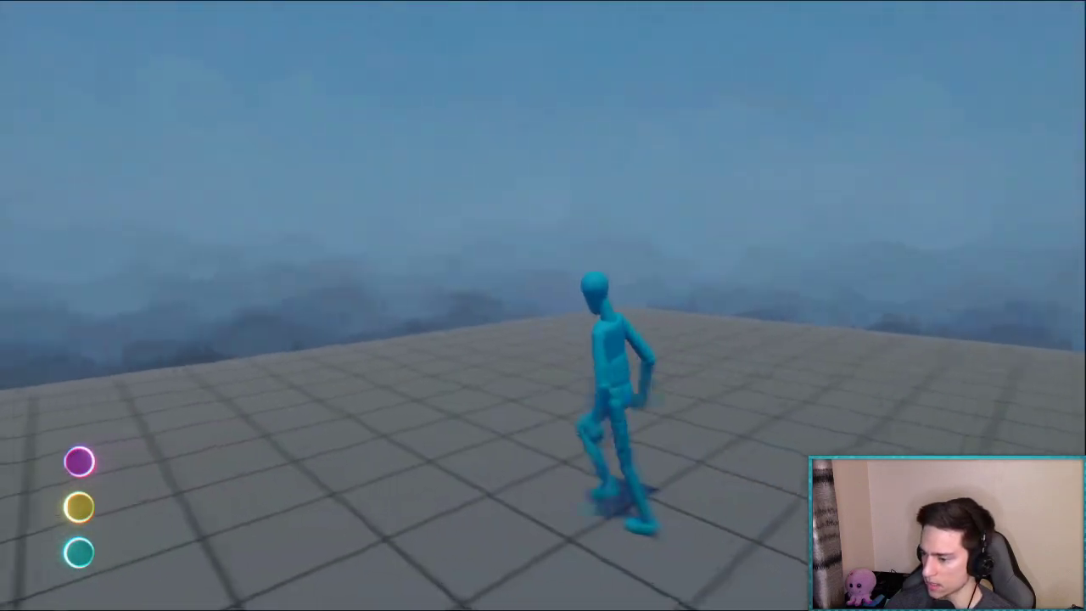
pyautogui.press('Escape')
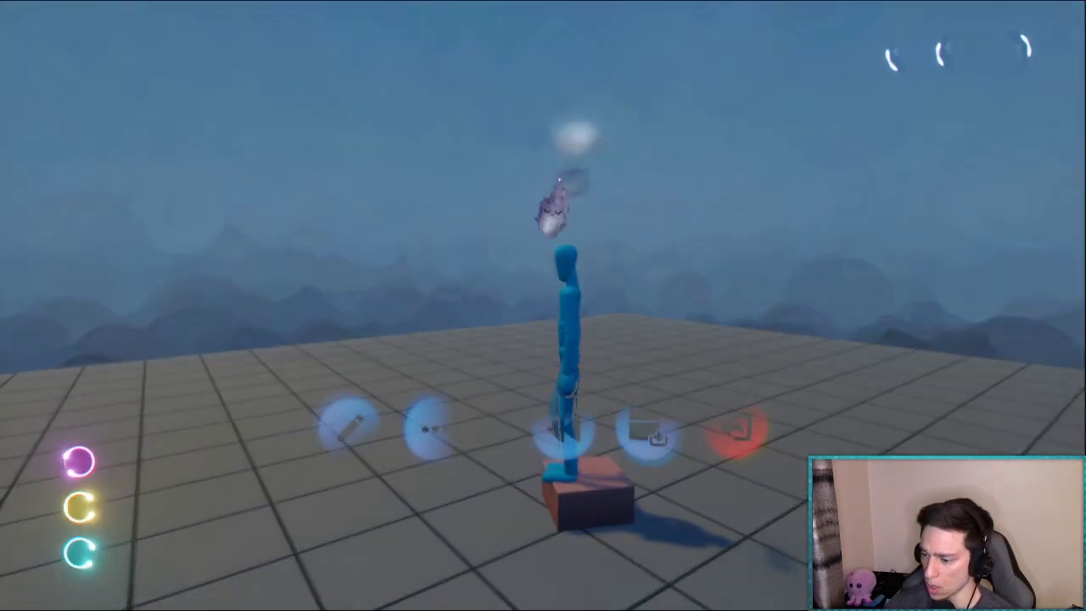
pyautogui.press('Escape')
pyautogui.press('Escape')
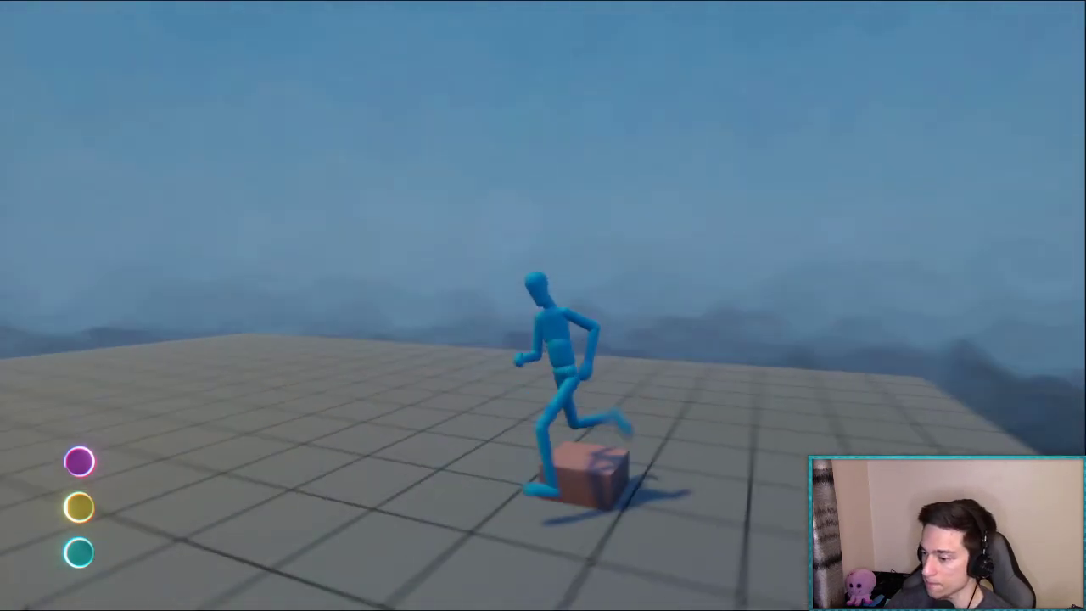
pyautogui.press('Escape')
pyautogui.click(353, 426)
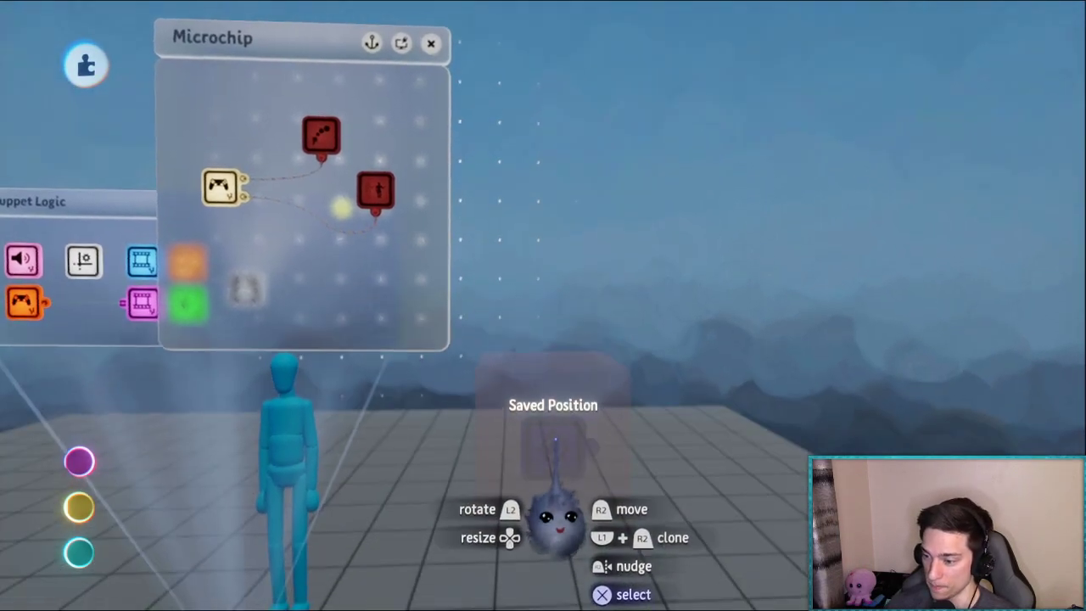
# Set the Teleporter's tag name to Saved Position, matching the tag on the cube
pyautogui.click(552, 442)
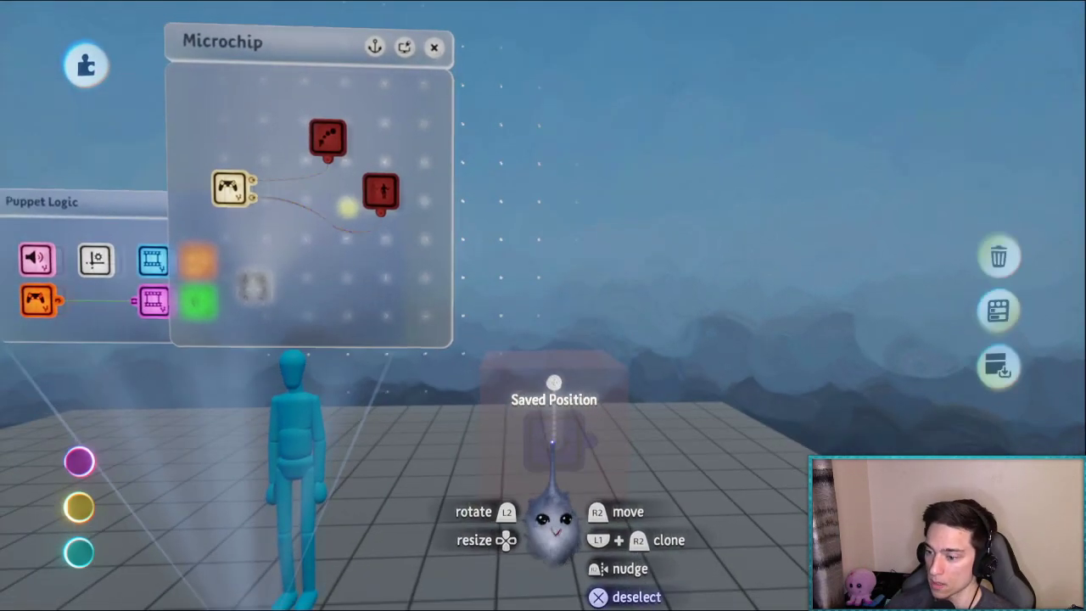
pyautogui.click(552, 442)
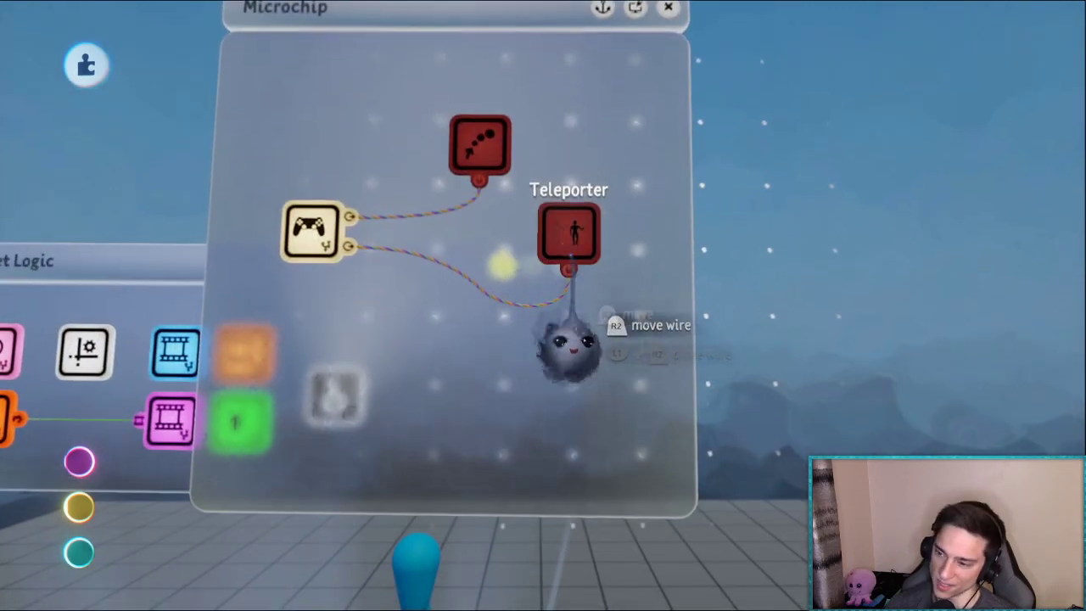
pyautogui.click(570, 255)
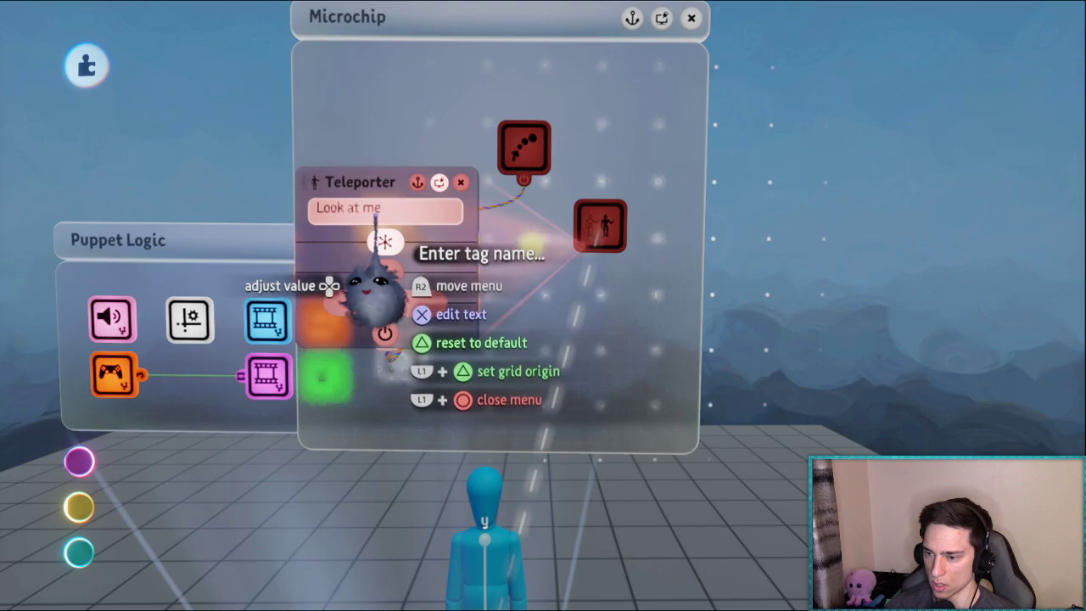
pyautogui.press('Right')
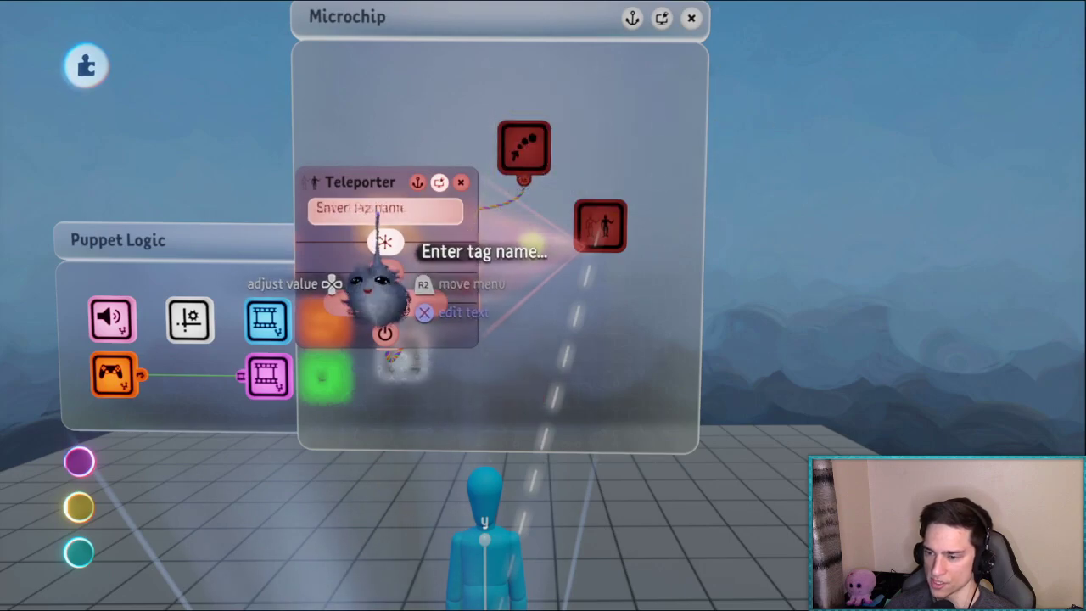
pyautogui.press('Escape')
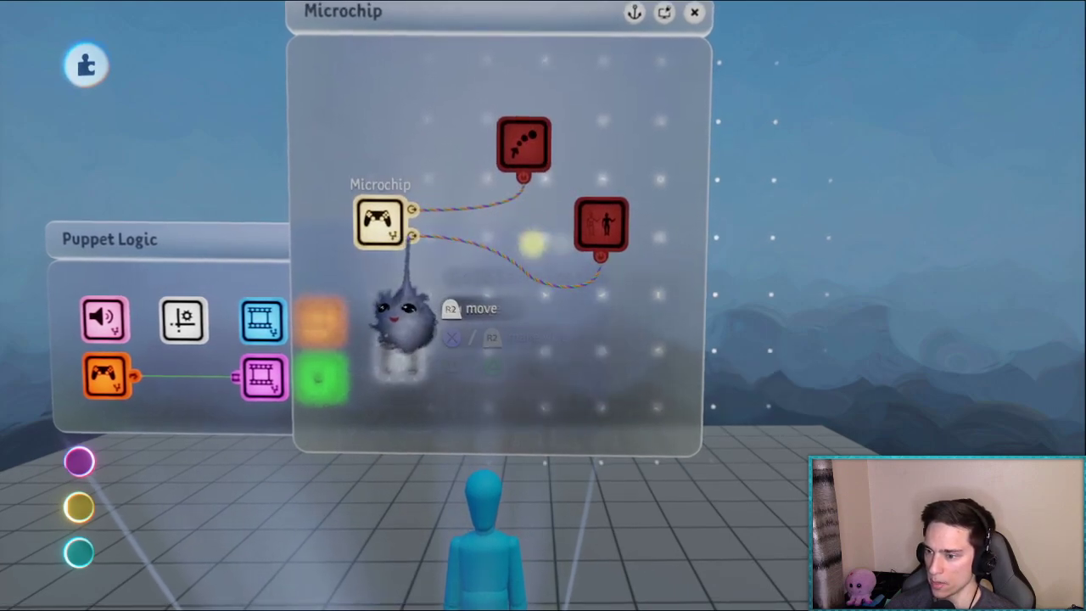
# Turn off Collidable in the cube's physical properties
pyautogui.scroll(-5, 606, 231)
pyautogui.moveTo(603, 262); pyautogui.dragTo(500, 381, button='middle')
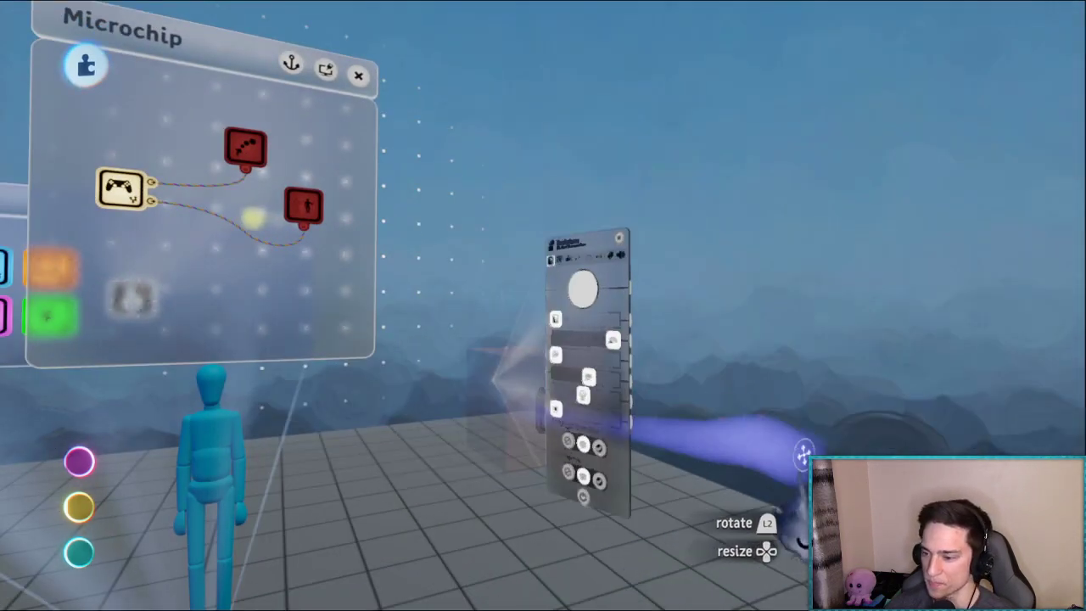
pyautogui.click(656, 175)
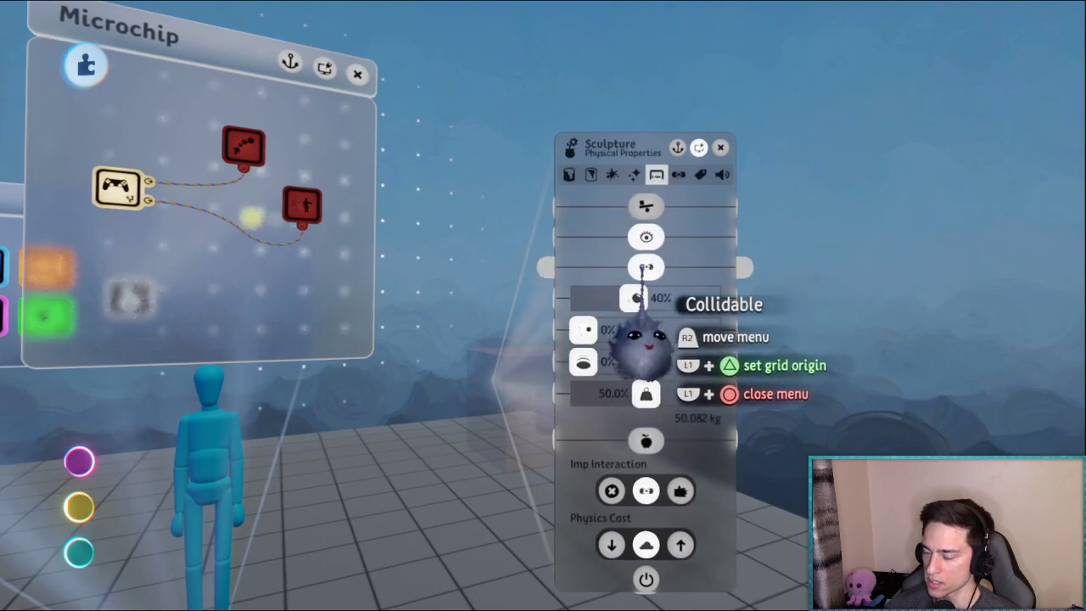
# Playtest the puppet with the non-collidable cube, and return to editing
pyautogui.press('Escape')
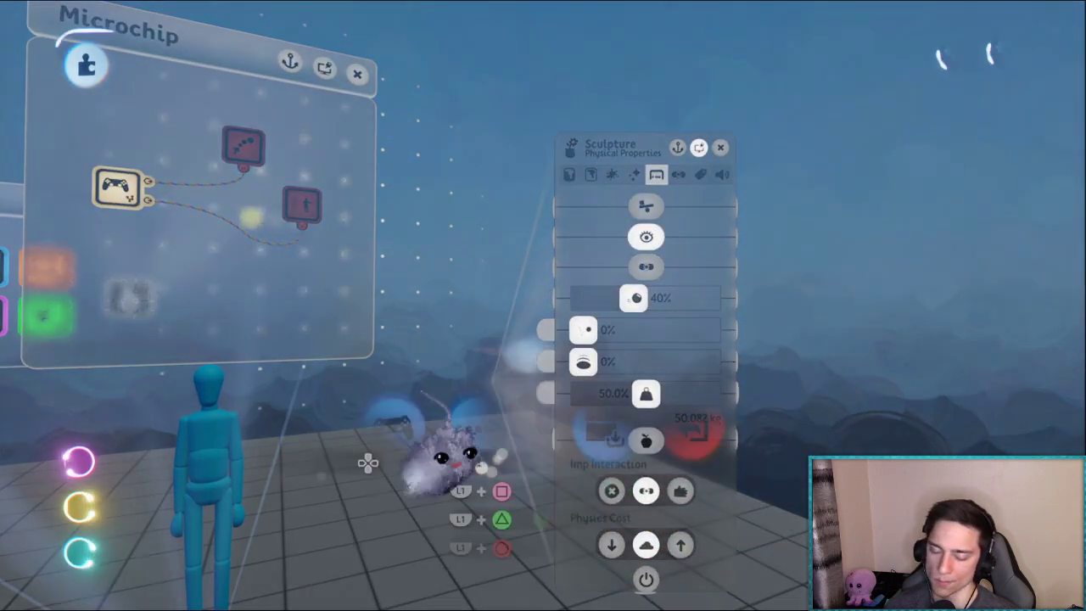
pyautogui.click(370, 429)
pyautogui.click(373, 432)
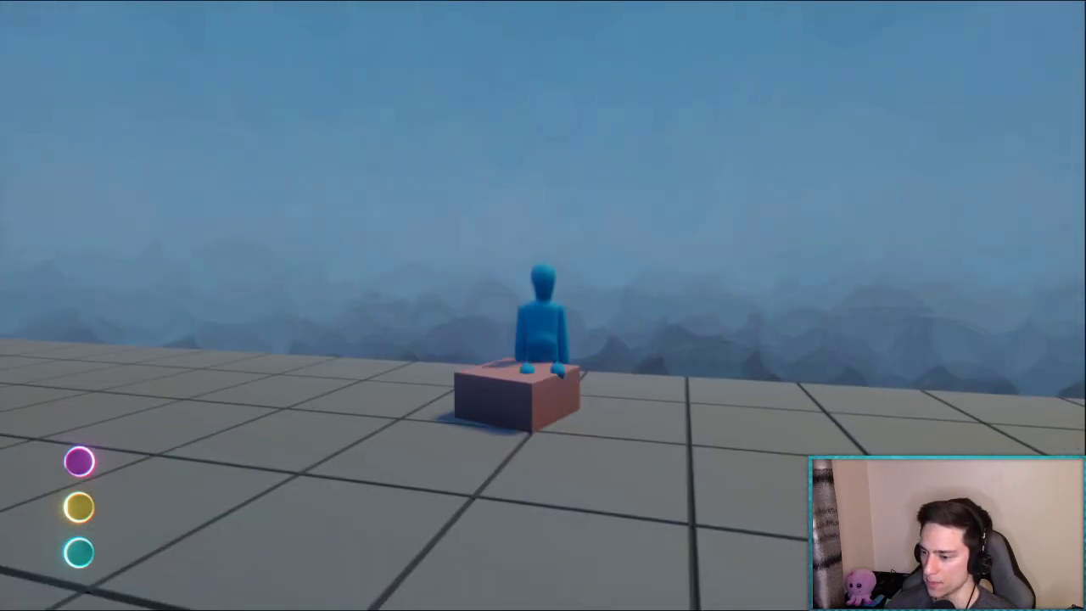
pyautogui.press('Escape')
pyautogui.click(357, 437)
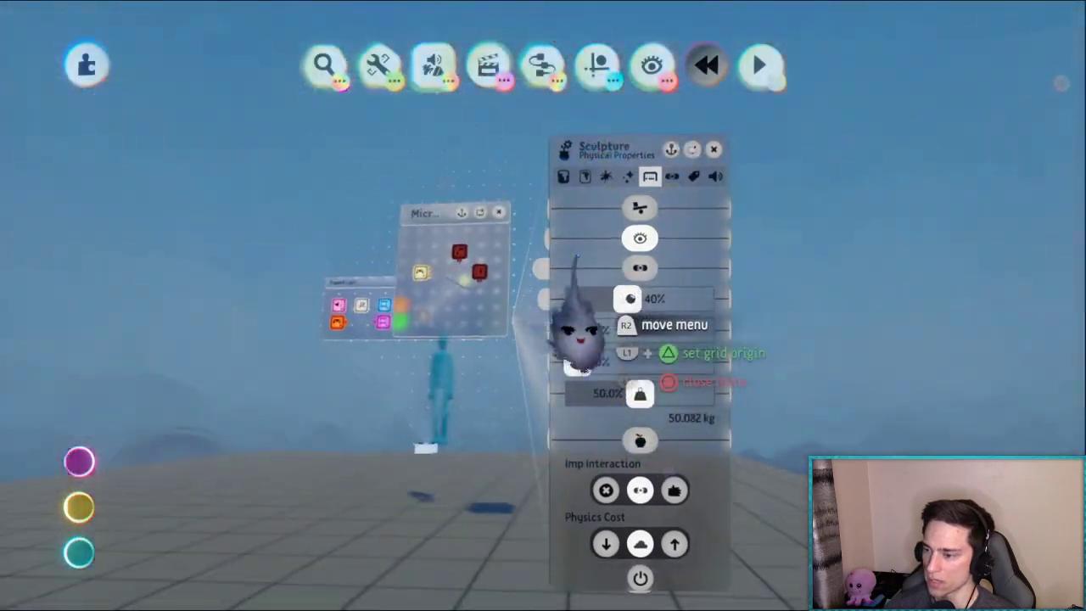
# Close the cube's properties and lower the Teleporter's origin from the puppet's hips to its feet
pyautogui.press('Escape')
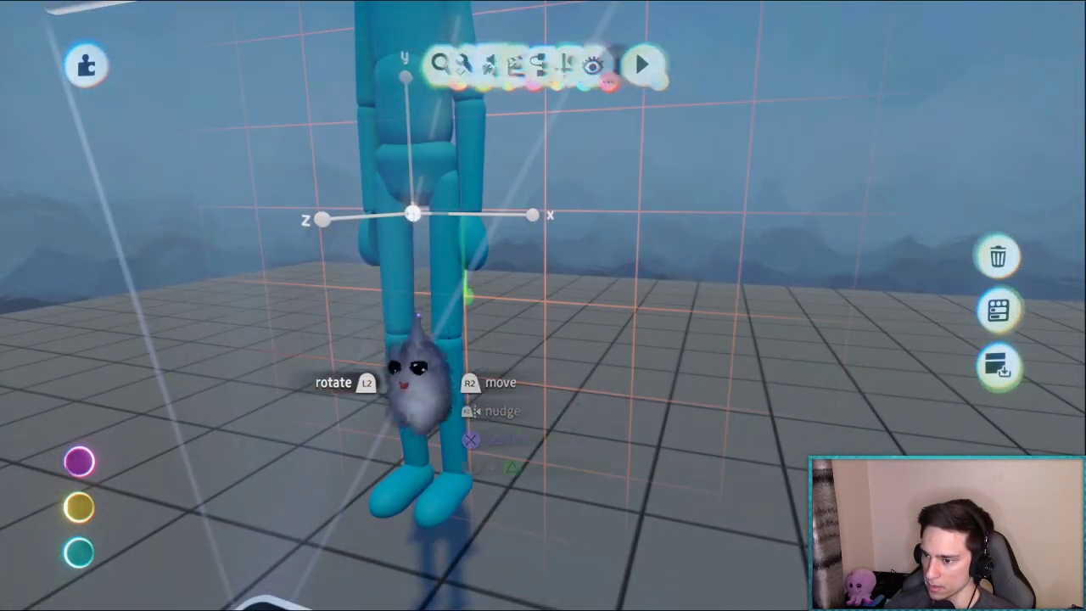
pyautogui.moveTo(429, 495); pyautogui.dragTo(429, 352, button='middle')
pyautogui.click(611, 225)
pyautogui.press('Escape')
# Move the Saved Position tag's origin guide to the centre of the cube
pyautogui.moveTo(616, 233); pyautogui.dragTo(645, 248, button='middle')
pyautogui.moveTo(656, 289); pyautogui.dragTo(486, 210, button='middle')
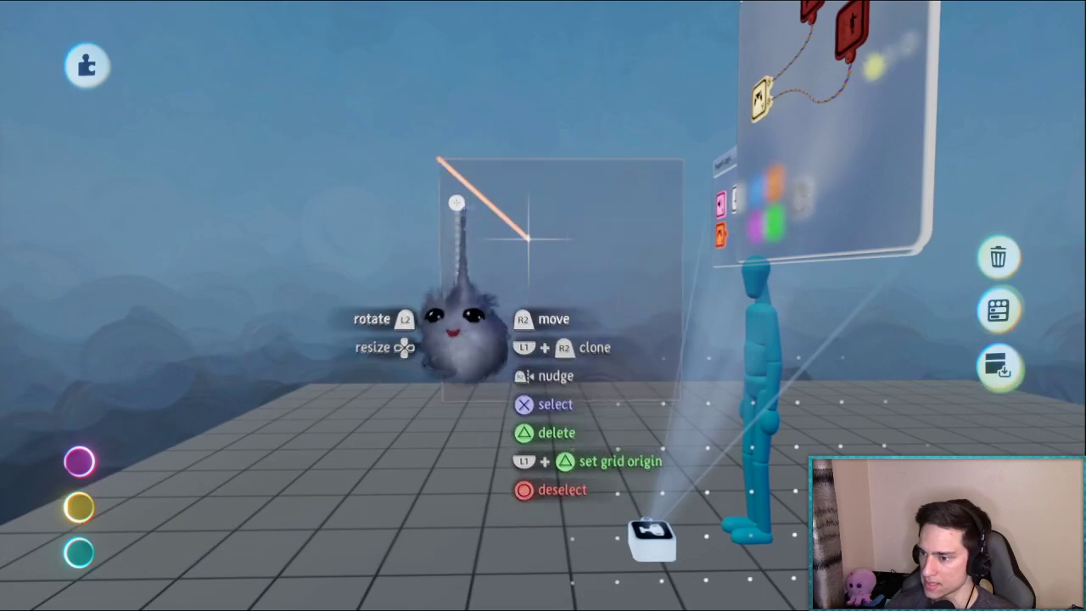
pyautogui.moveTo(457, 203); pyautogui.dragTo(579, 370)
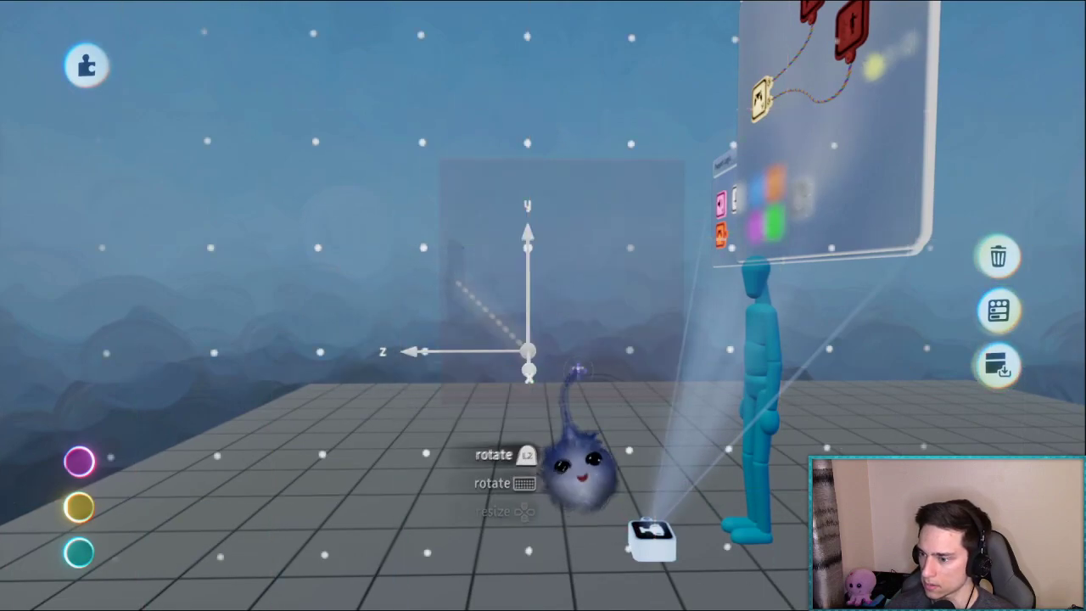
pyautogui.click(531, 346)
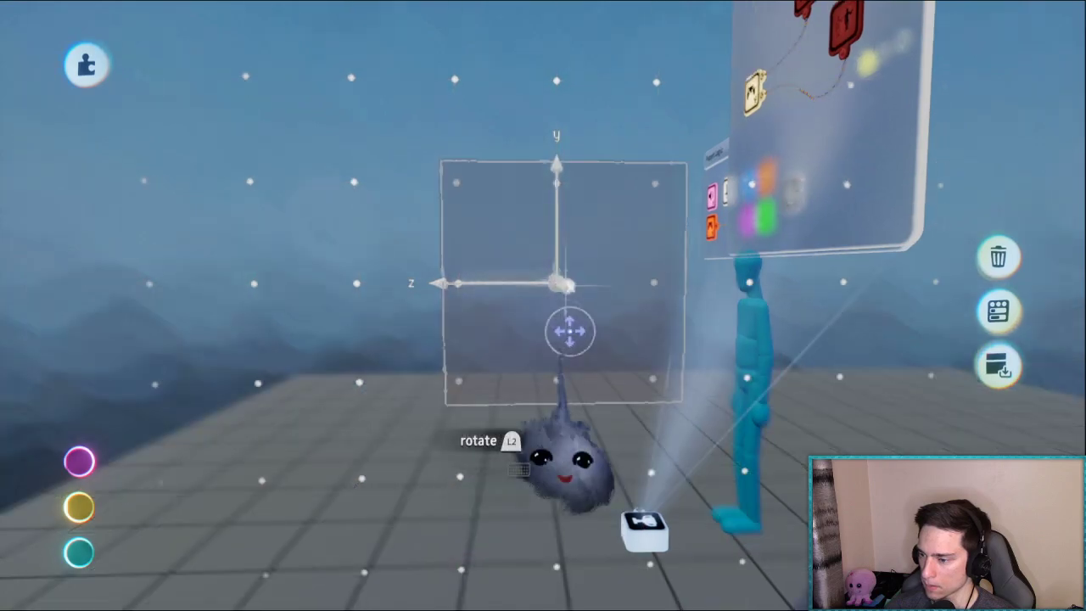
pyautogui.moveTo(569, 332); pyautogui.dragTo(485, 237, button='middle')
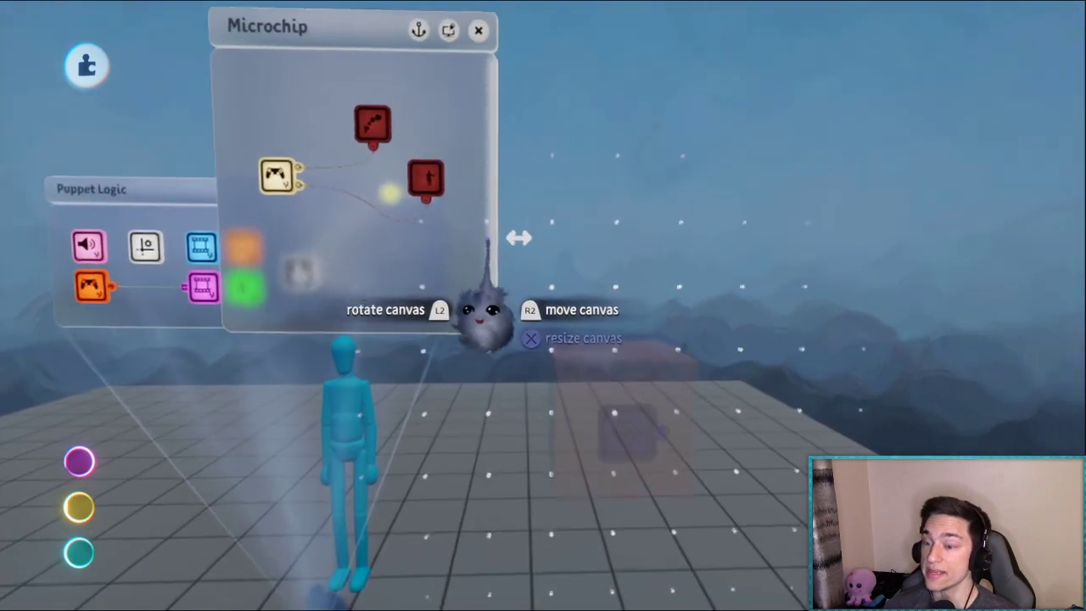
# Compare the Teleporter's origin at the puppet's feet with the tag's origin in the cube
pyautogui.moveTo(538, 334); pyautogui.dragTo(531, 366, button='middle')
pyautogui.moveTo(599, 449); pyautogui.dragTo(510, 270, button='middle')
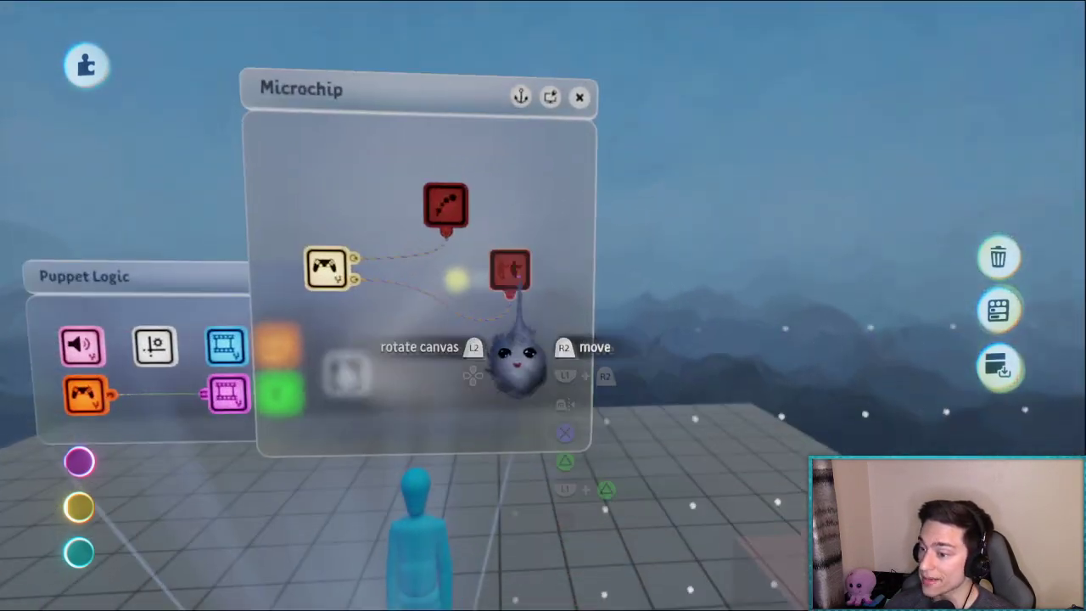
pyautogui.click(509, 269)
pyautogui.moveTo(516, 371); pyautogui.dragTo(510, 339, button='middle')
pyautogui.moveTo(526, 347); pyautogui.dragTo(746, 136)
pyautogui.moveTo(604, 346); pyautogui.dragTo(606, 300, button='middle')
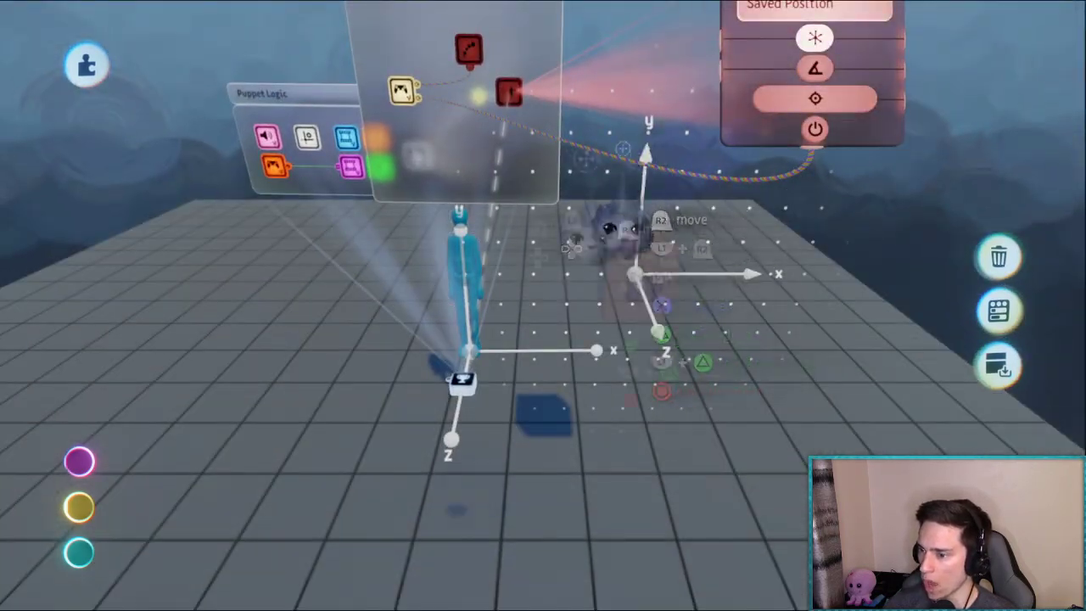
pyautogui.moveTo(782, 275); pyautogui.dragTo(867, 136, button='middle')
pyautogui.press('Escape')
# Turn on the Teleporter's orientation option, close its properties, and playtest returning to the saved position
pyautogui.moveTo(645, 220); pyautogui.dragTo(578, 220, button='middle')
pyautogui.click(562, 203)
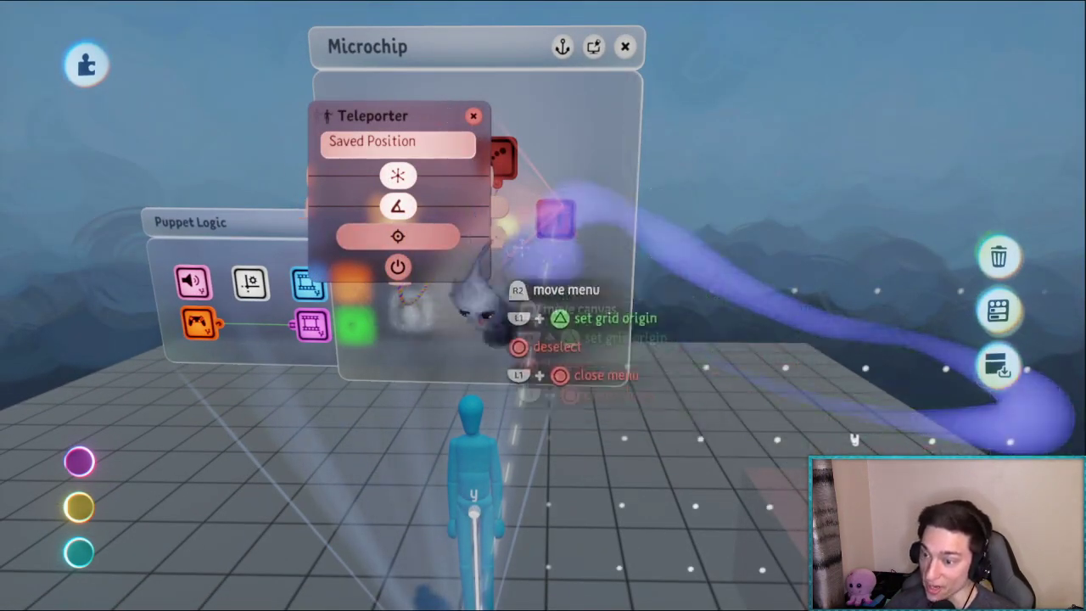
pyautogui.press('Escape')
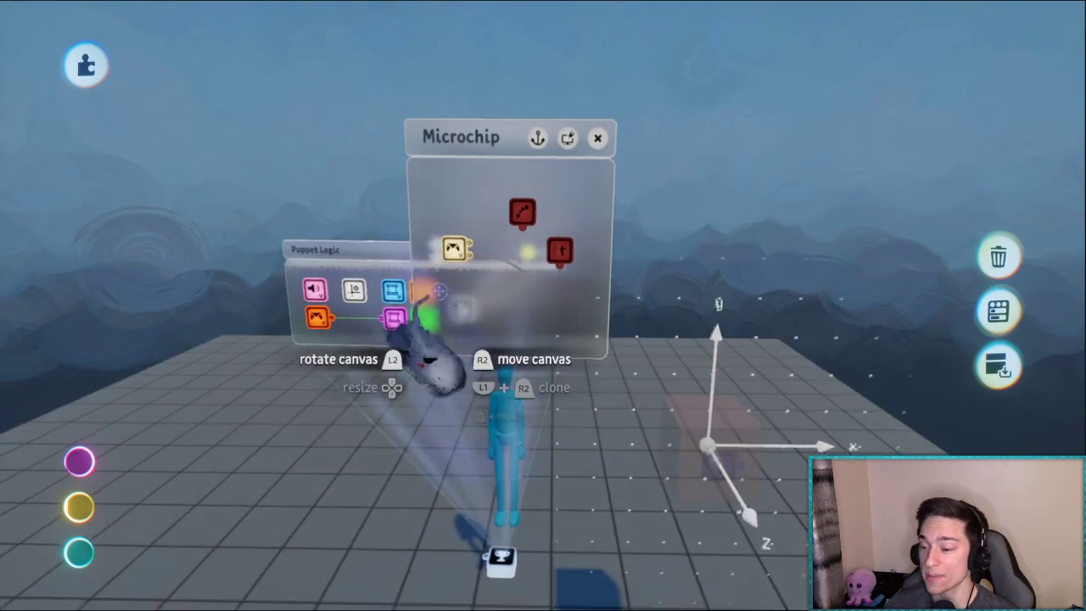
pyautogui.press('Escape')
pyautogui.click(388, 430)
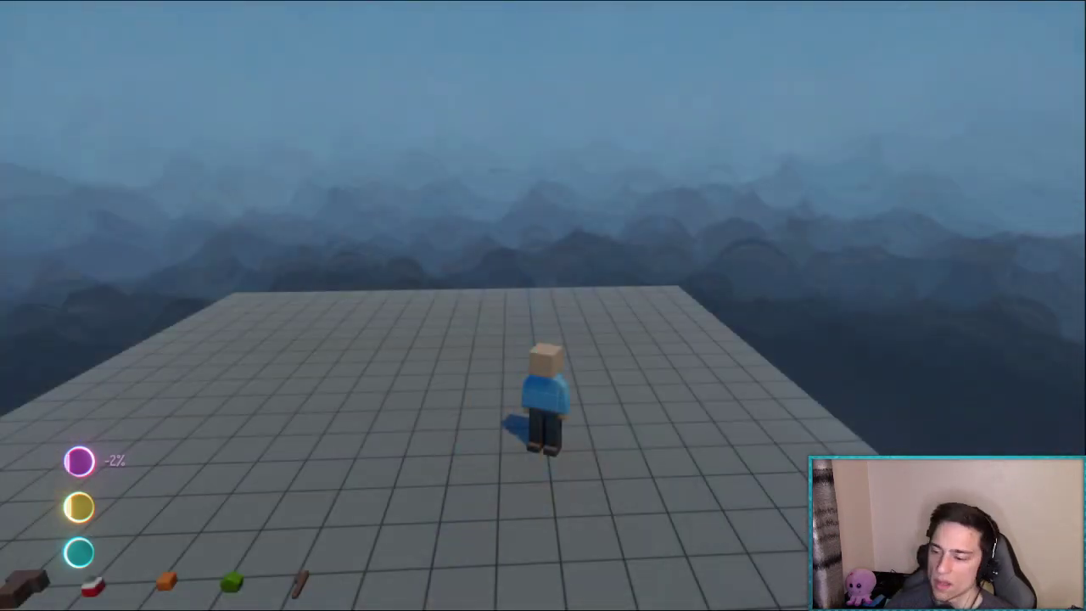
# Playtest the blocky character by walking it around the platform and trying the row of items
pyautogui.press('s')
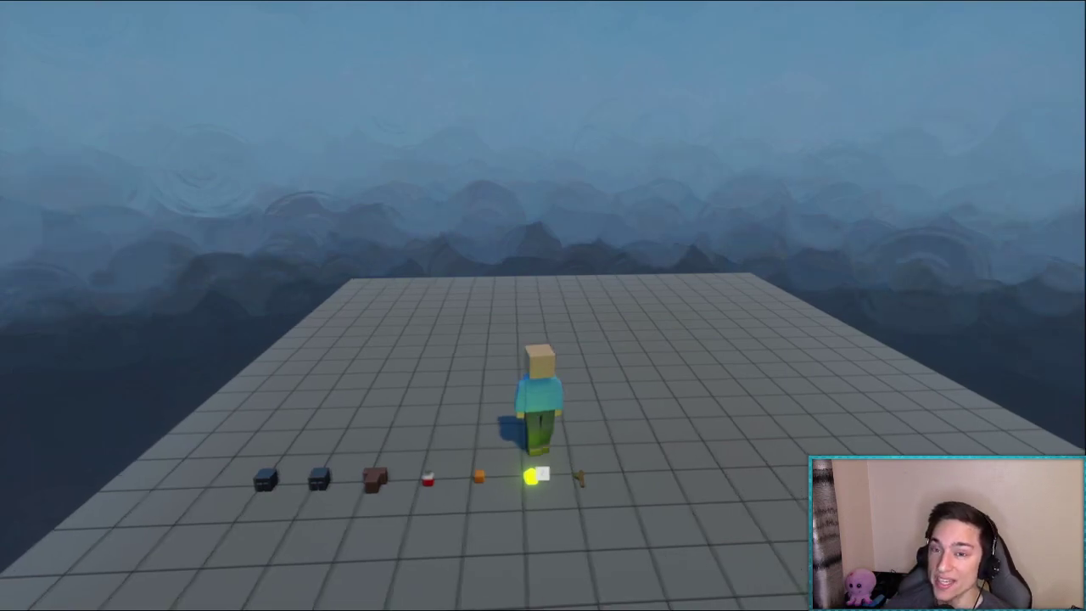
pyautogui.press('w')
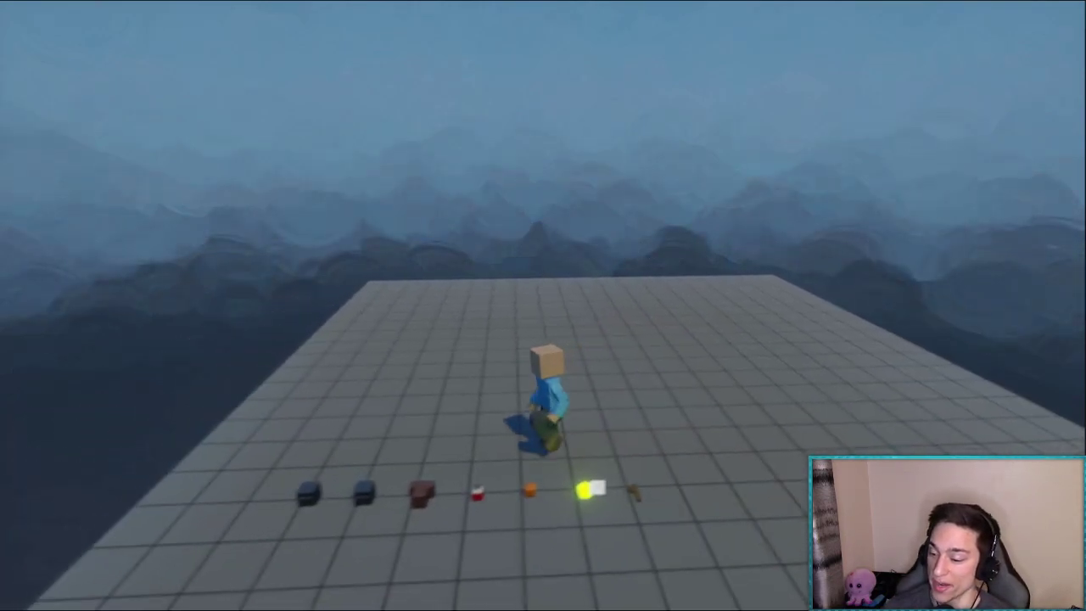
pyautogui.click(595, 489)
pyautogui.click(533, 483)
pyautogui.click(584, 483)
pyautogui.press('w')
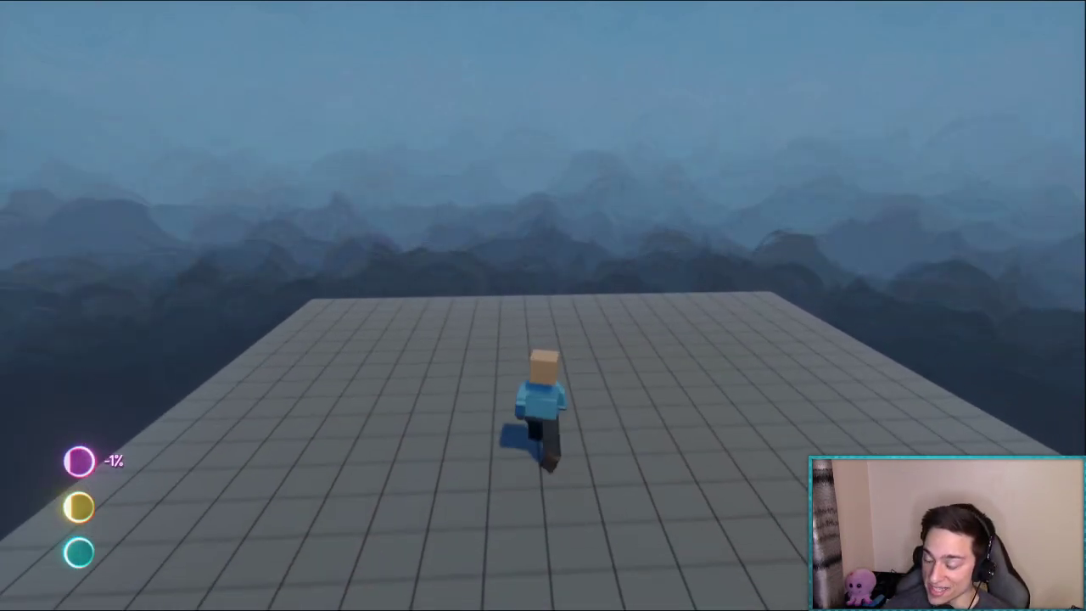
# Examine the blocky character's inventory and equipment slots, and return to the platform
pyautogui.press('Tab')
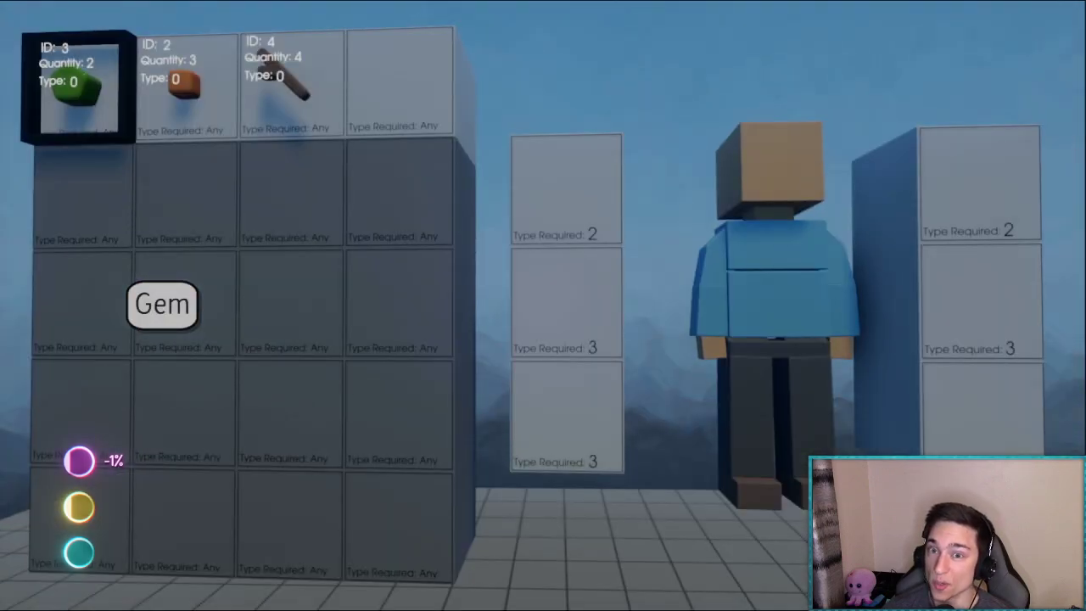
pyautogui.press('e')
pyautogui.press('w')
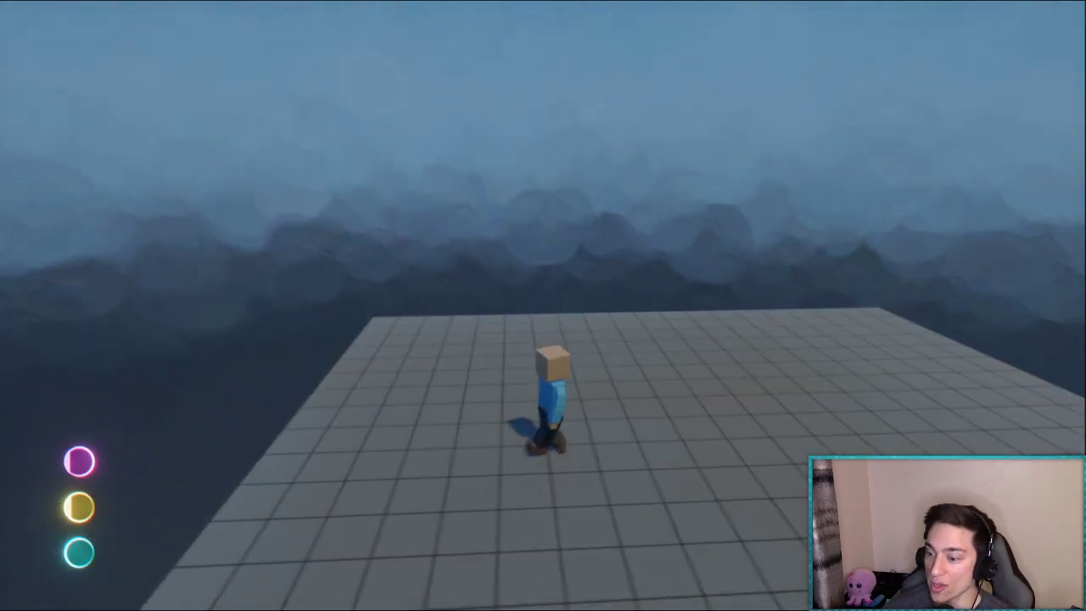
# Walk the blocky character across the platform and check the collected items in its inventory
pyautogui.press('e')
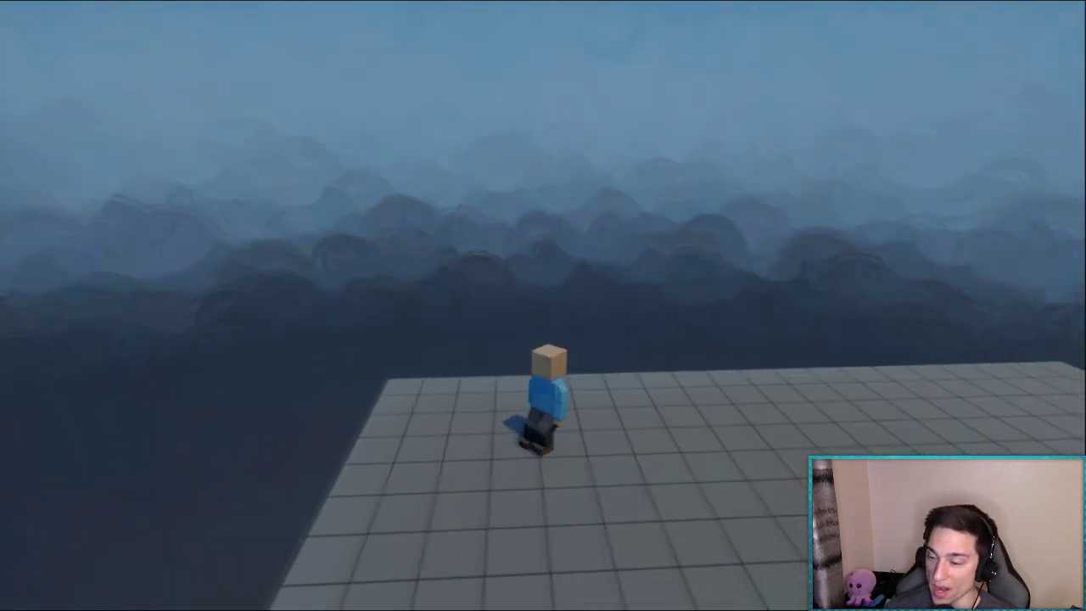
pyautogui.press('d')
pyautogui.press('d')
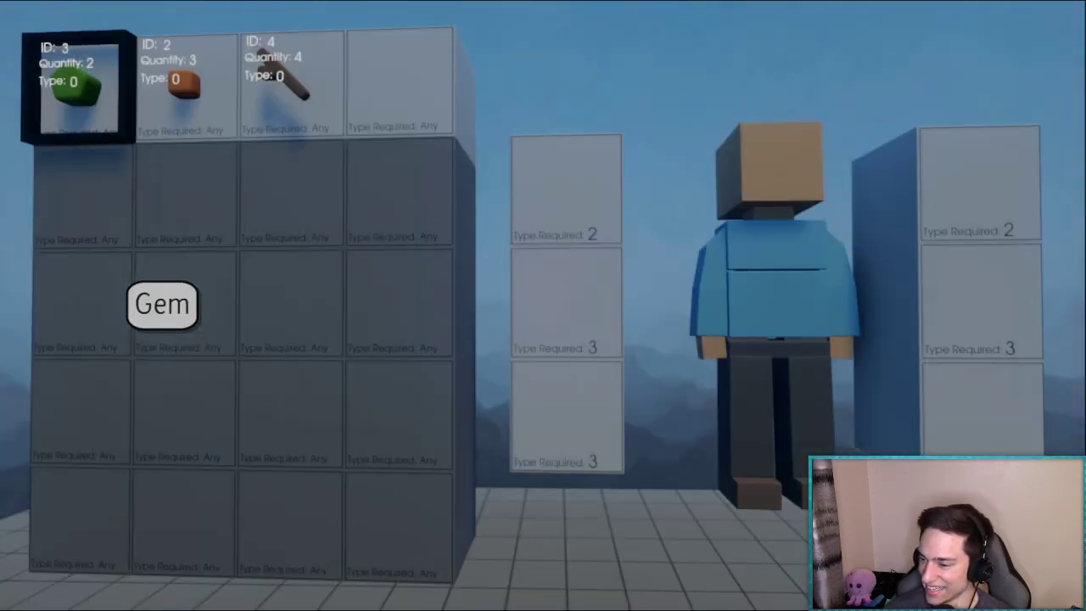
# Leave the RPG Character playtest and open its scene for editing, showing the puppet's microchips and the row of cubes
pyautogui.press('Escape')
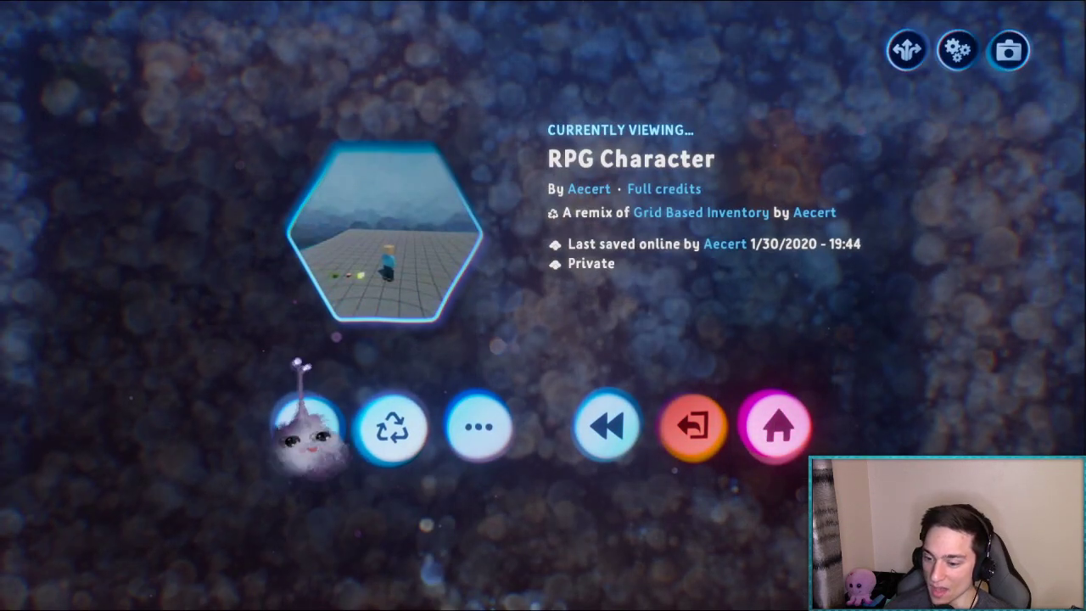
pyautogui.click(308, 427)
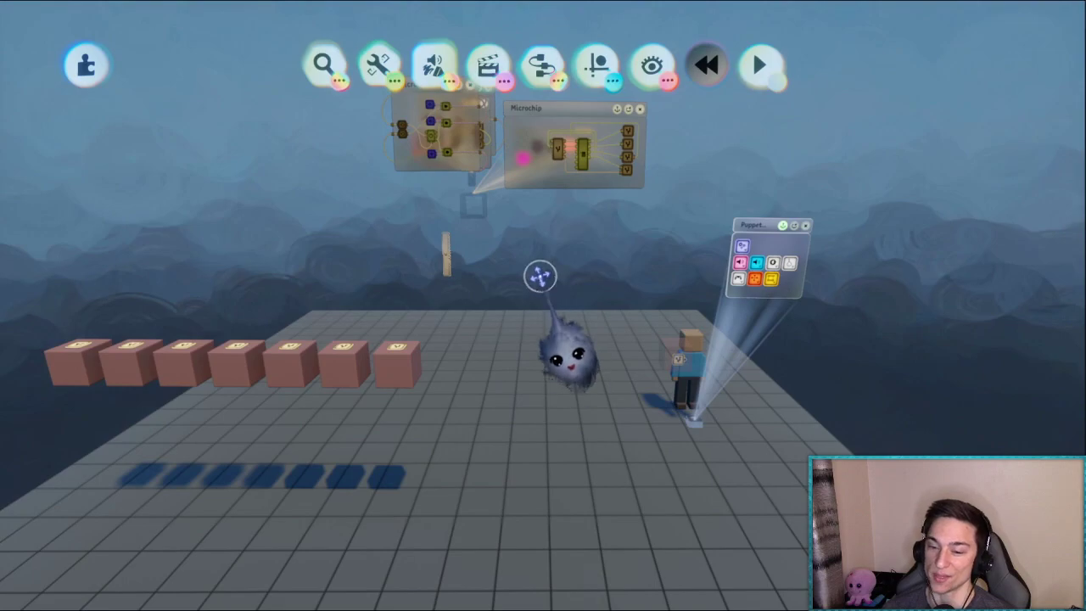
pyautogui.moveTo(637, 244); pyautogui.dragTo(614, 258, button='middle')
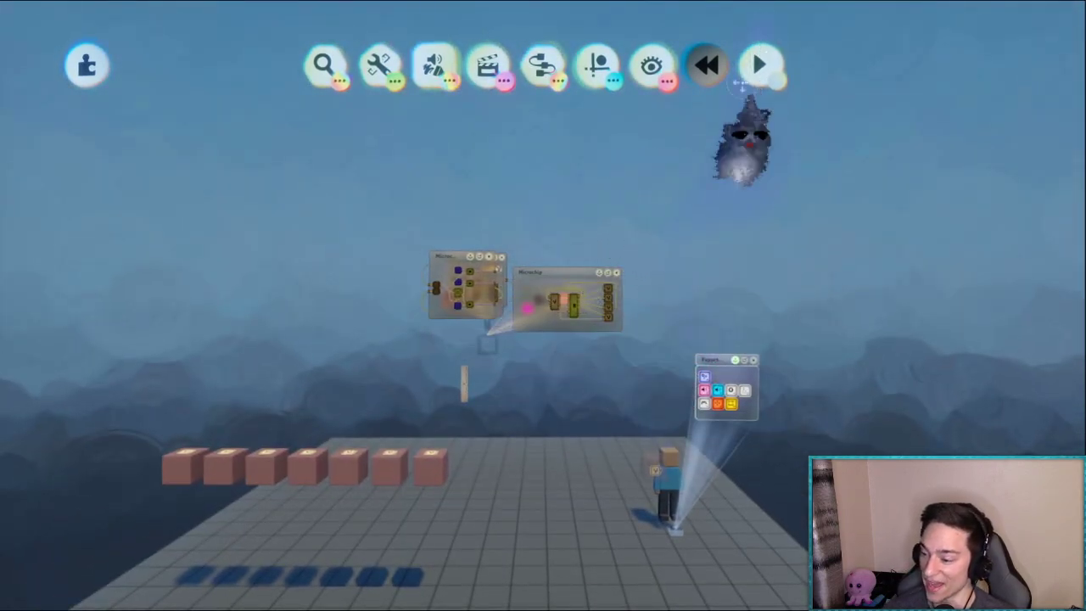
# Run the RPG Character scene from edit mode and walk the blocky character around the platform
pyautogui.click(759, 66)
pyautogui.press('i')
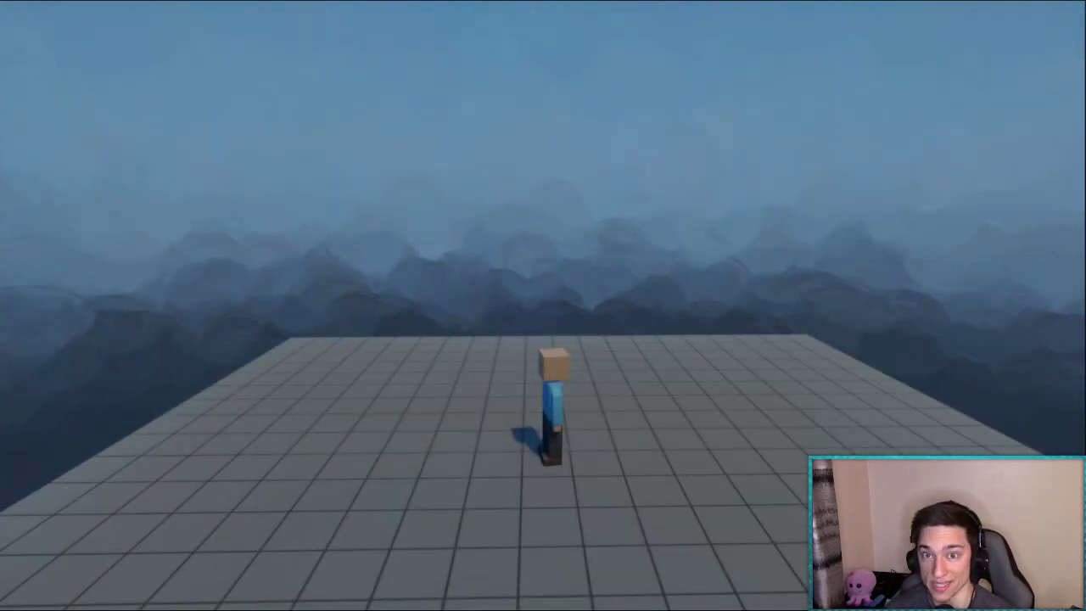
pyautogui.press('w')
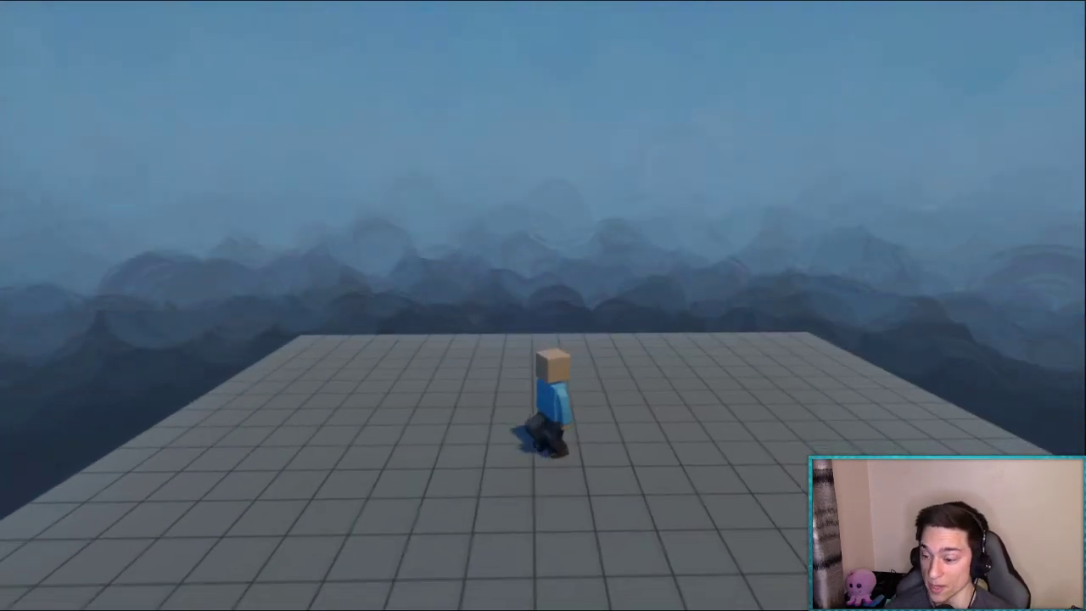
pyautogui.press('s')
pyautogui.press('d')
pyautogui.press('w')
pyautogui.press('s')
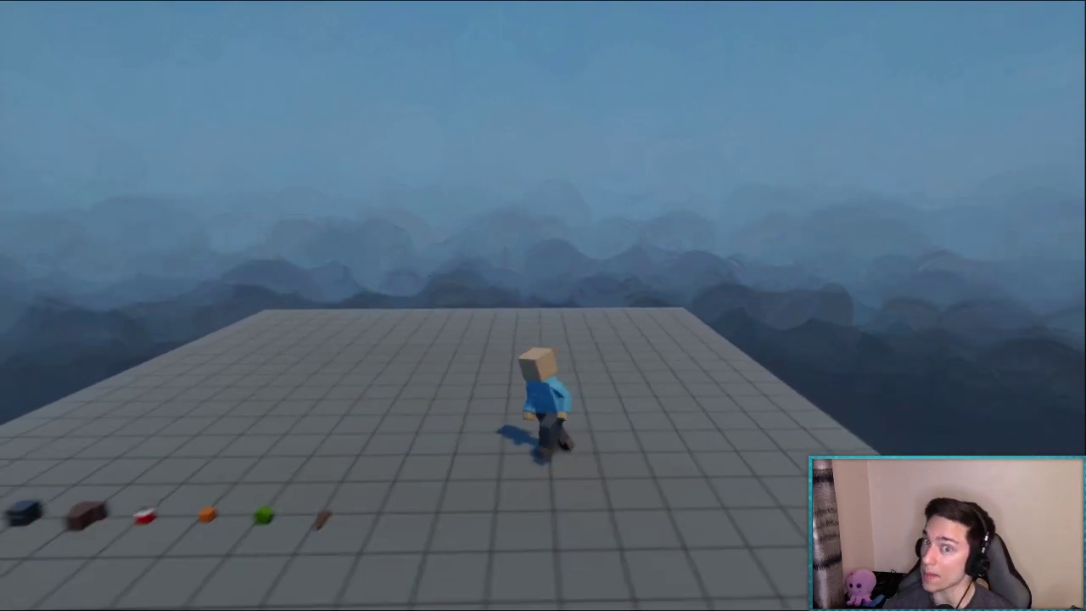
# Walk the character to the row of items, inspect its inventory and equipment slots, and return to the platform
pyautogui.press('a')
pyautogui.press('s')
pyautogui.press('a')
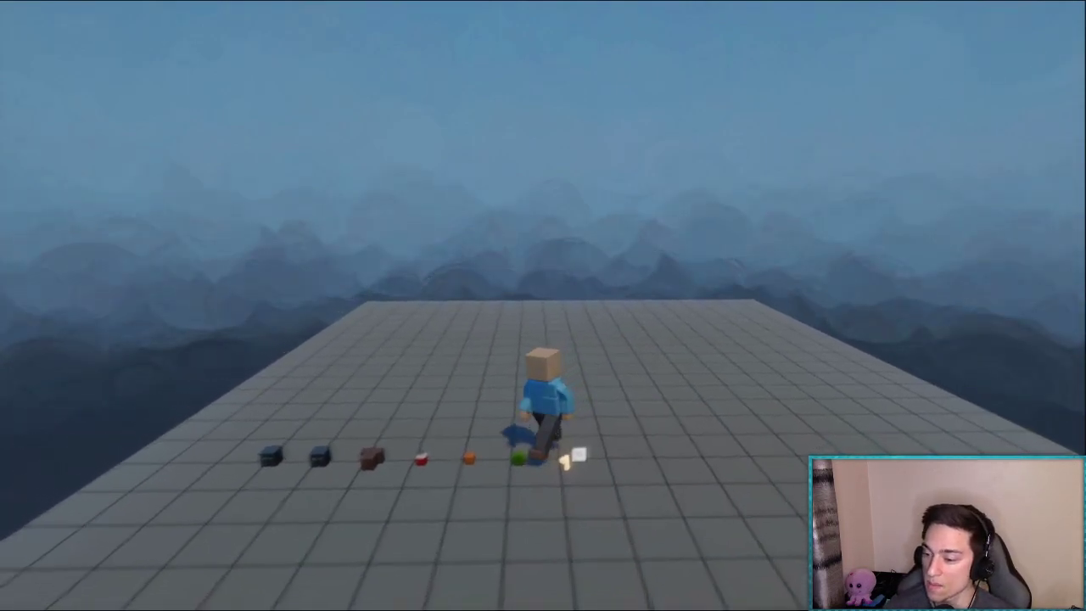
pyautogui.press('Tab')
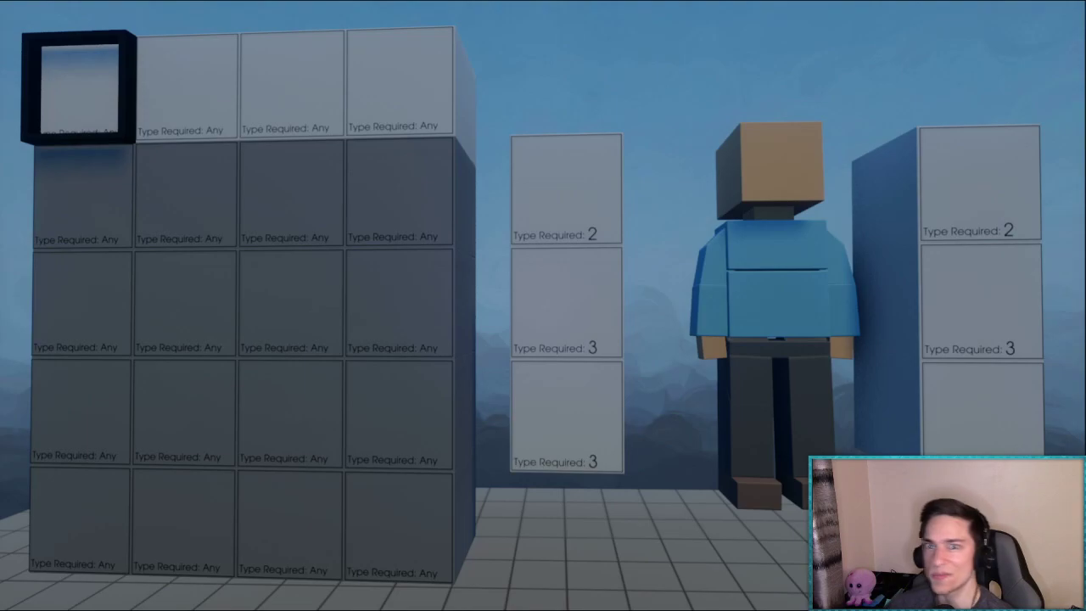
pyautogui.press('Tab')
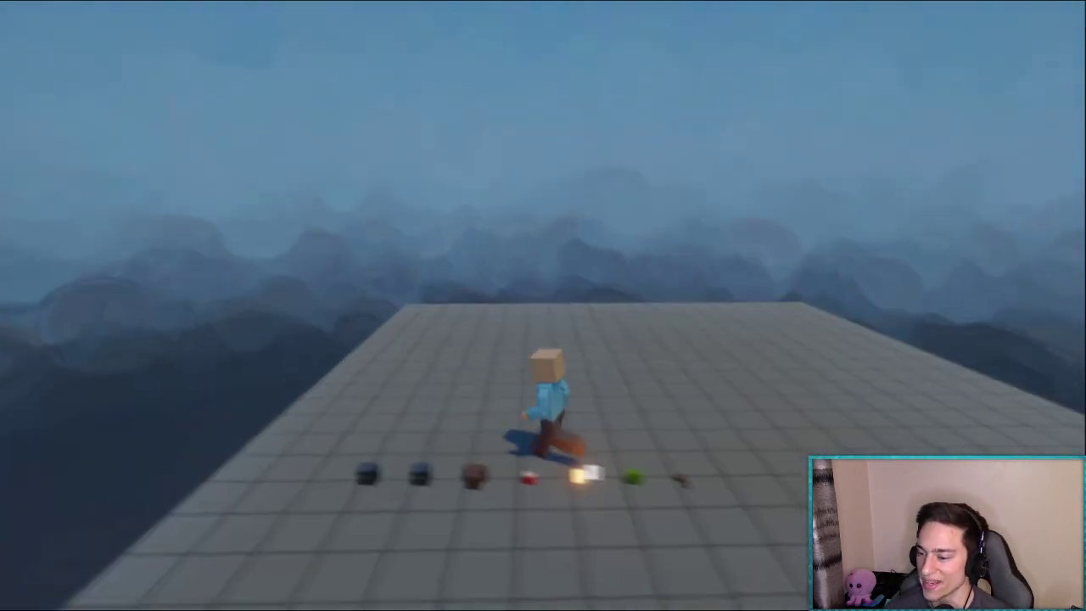